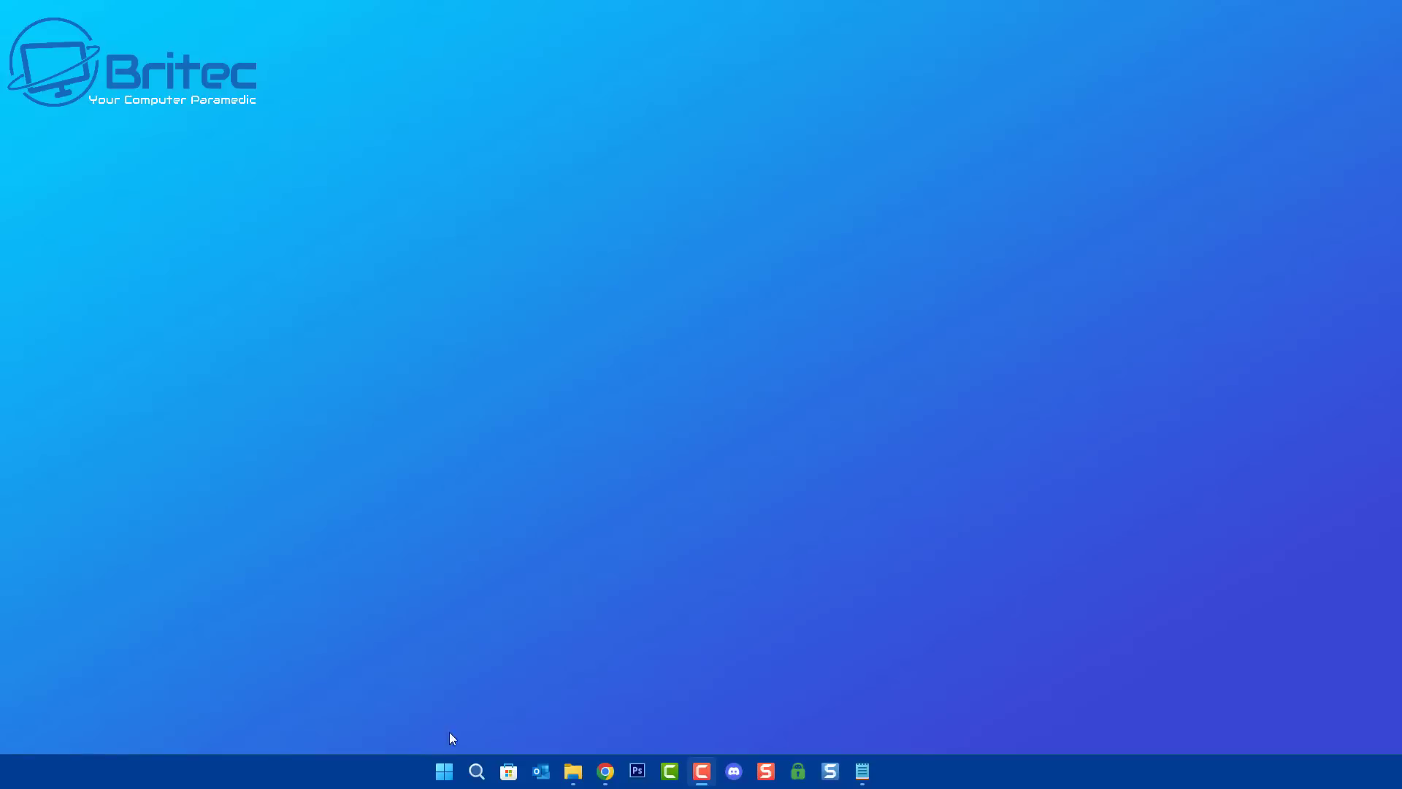
Check in the Gaming settings that opening Xbox Game Bar with the controller button is enabled, and close Settings.
{"action": "left_click", "coordinate": [451, 772]}
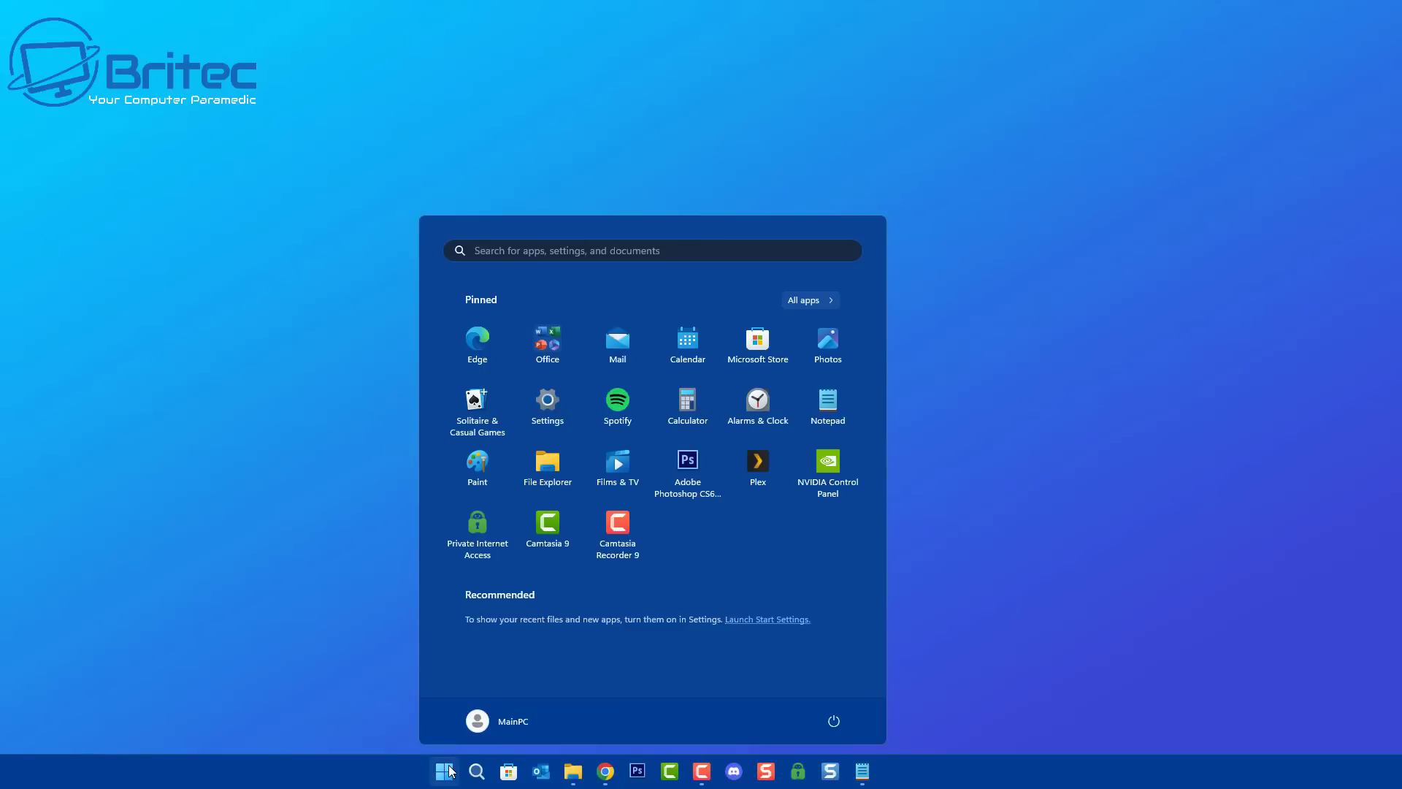
{"action": "left_click", "coordinate": [547, 400]}
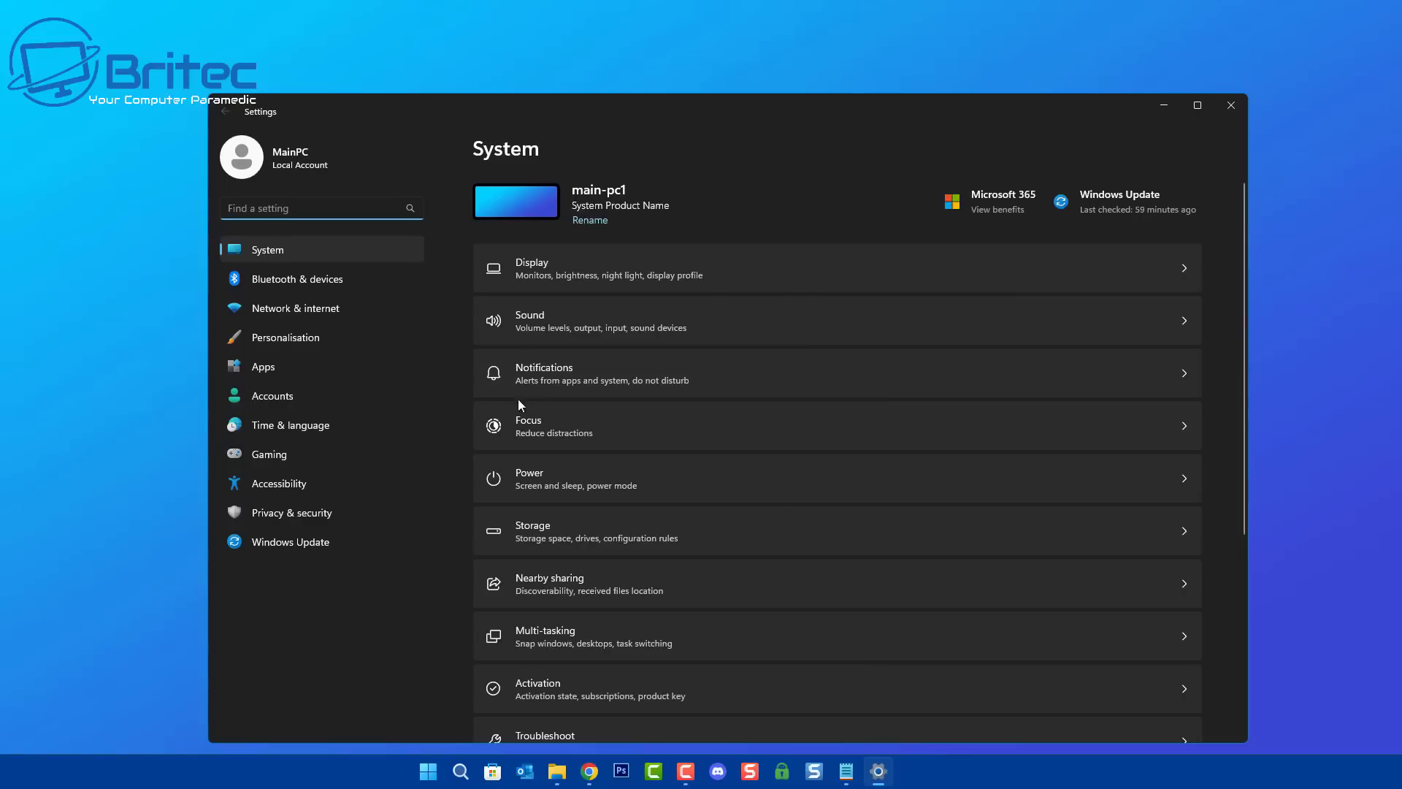
{"action": "left_click", "coordinate": [275, 457]}
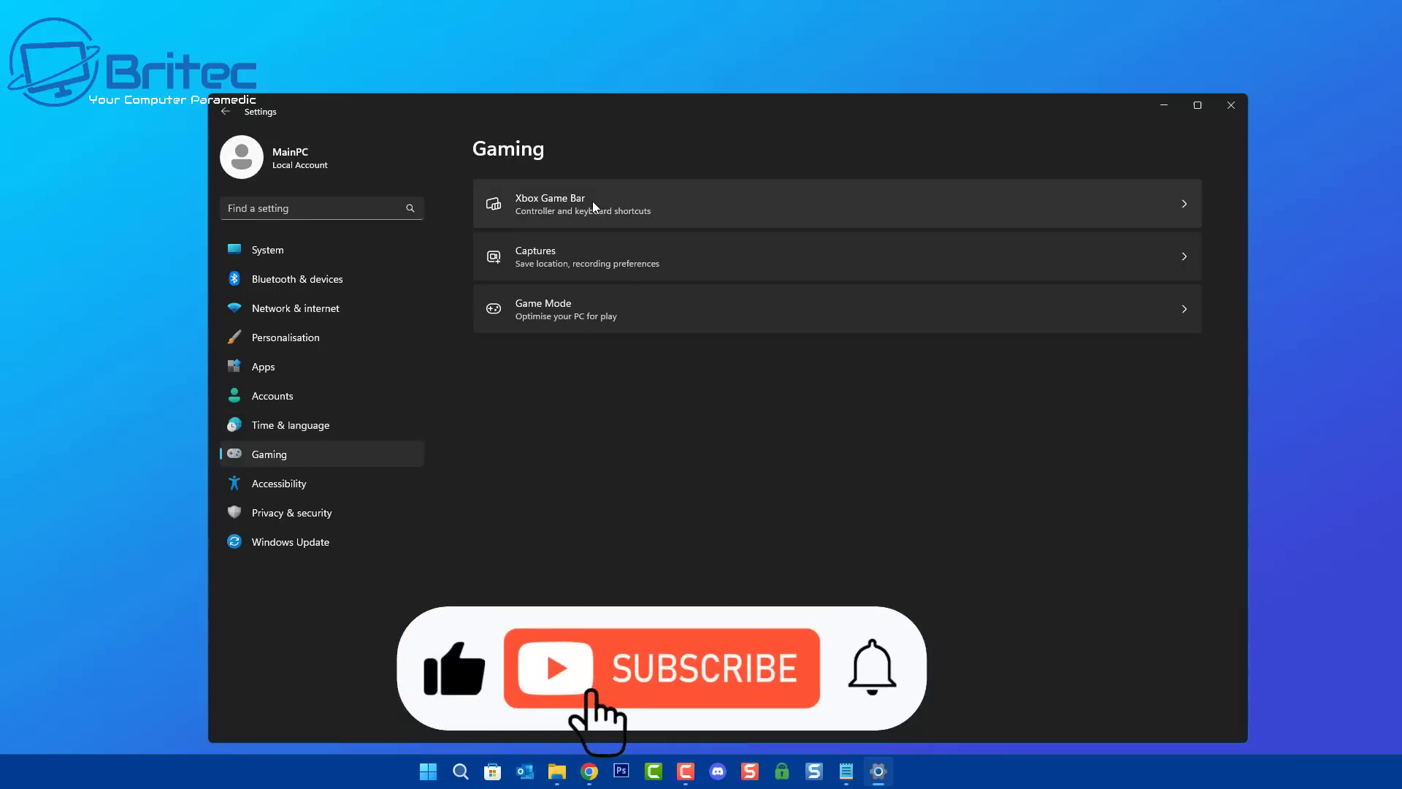
{"action": "left_click", "coordinate": [680, 204]}
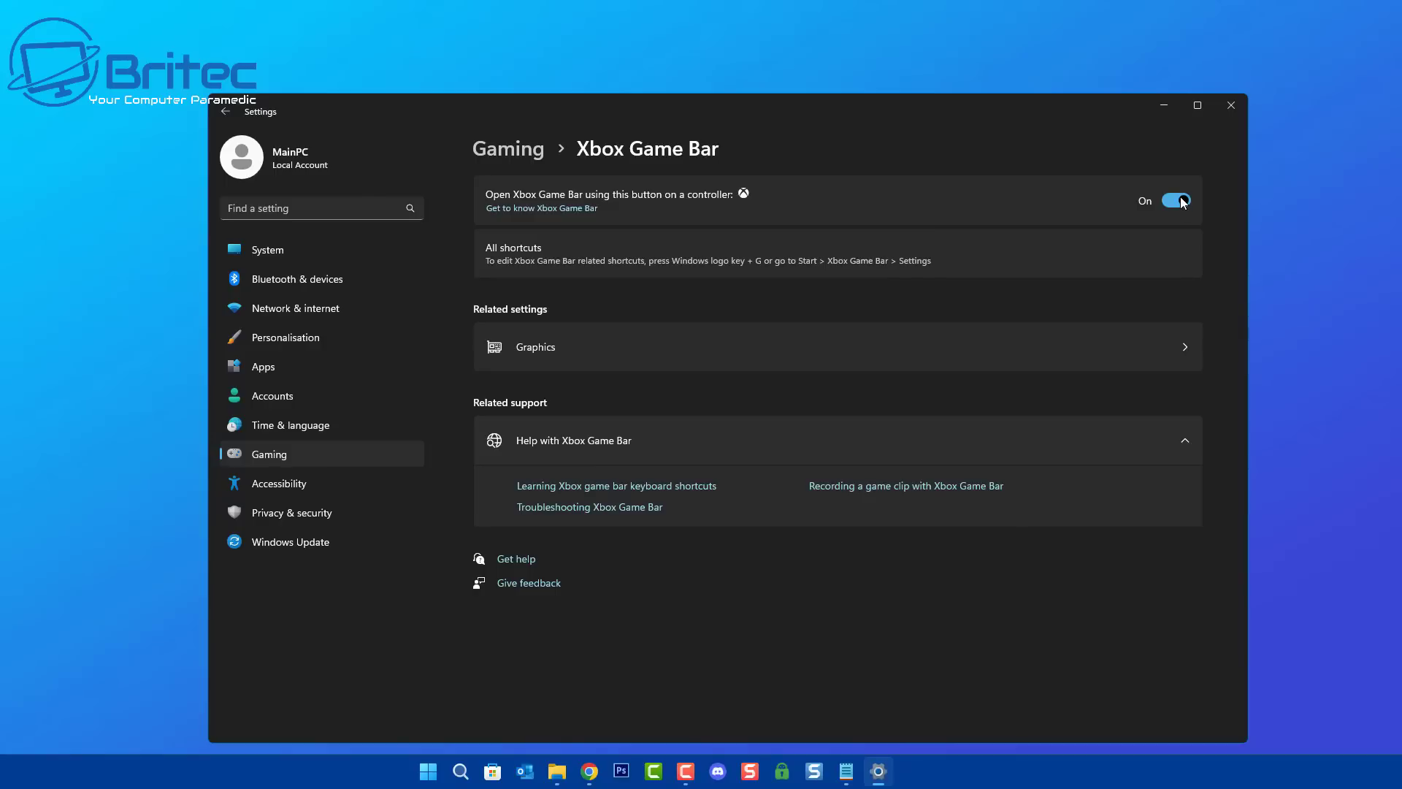
{"action": "left_click", "coordinate": [1227, 115]}
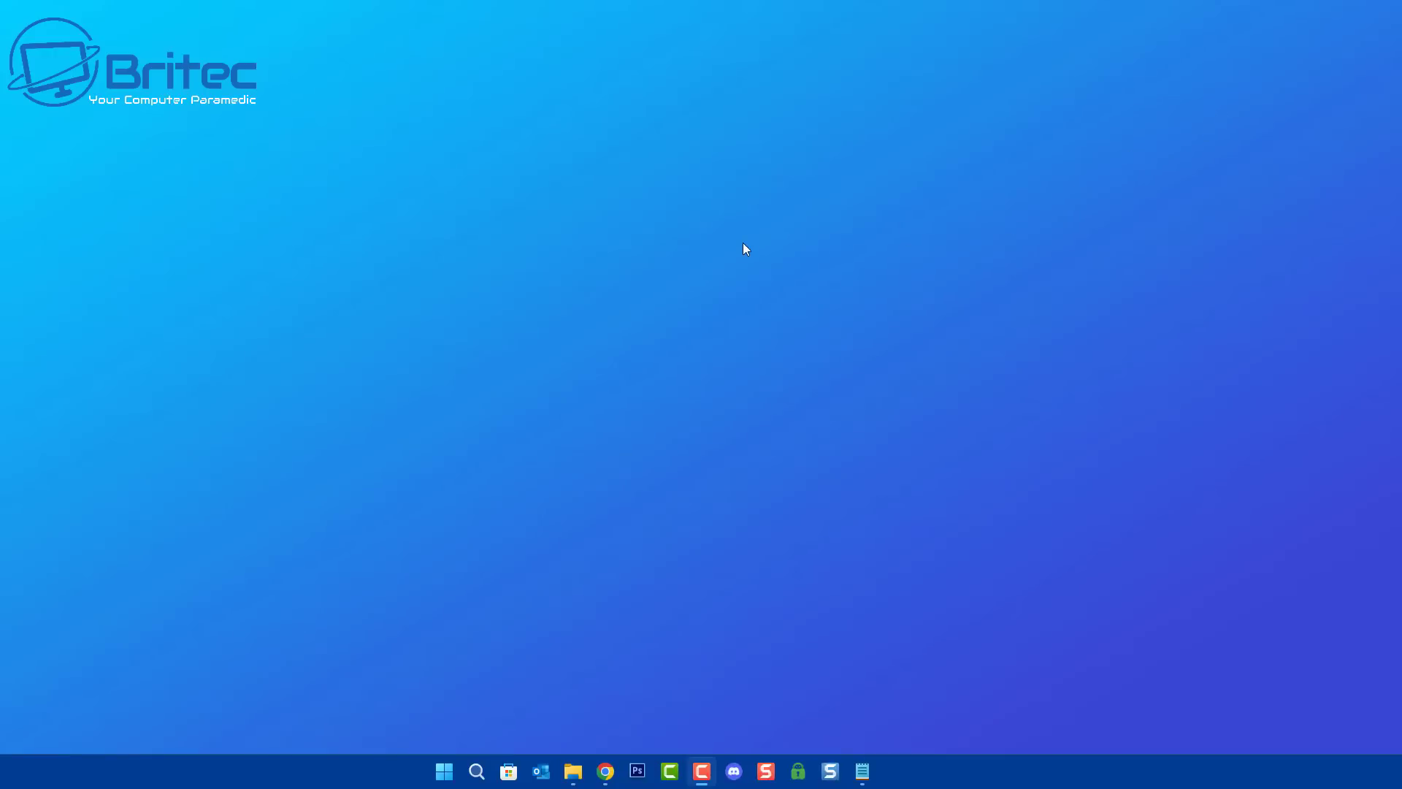
Open Xbox Game Bar, then close and reopen its Performance widget.
{"action": "key", "text": "super+g"}
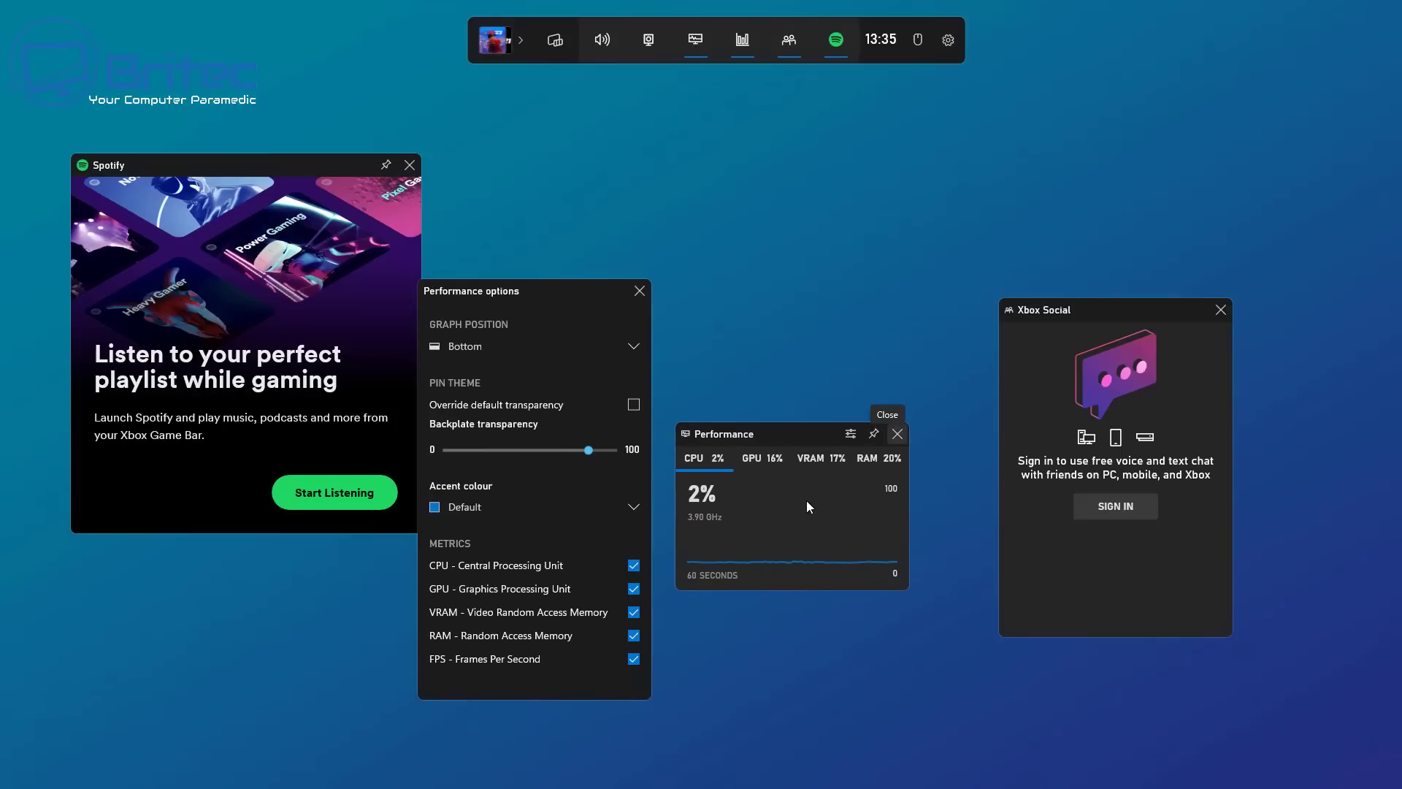
{"action": "left_click", "coordinate": [898, 434]}
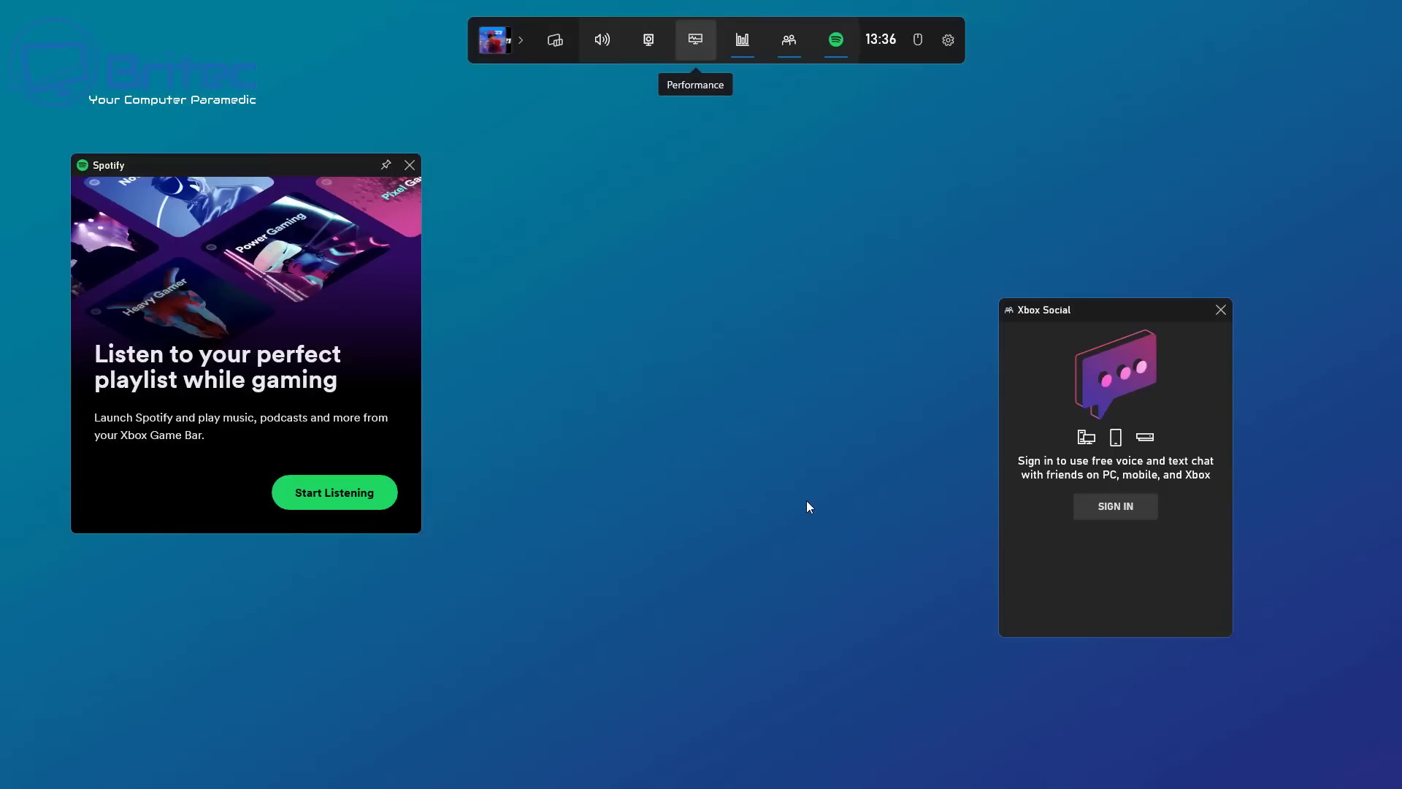
{"action": "key", "text": "Return"}
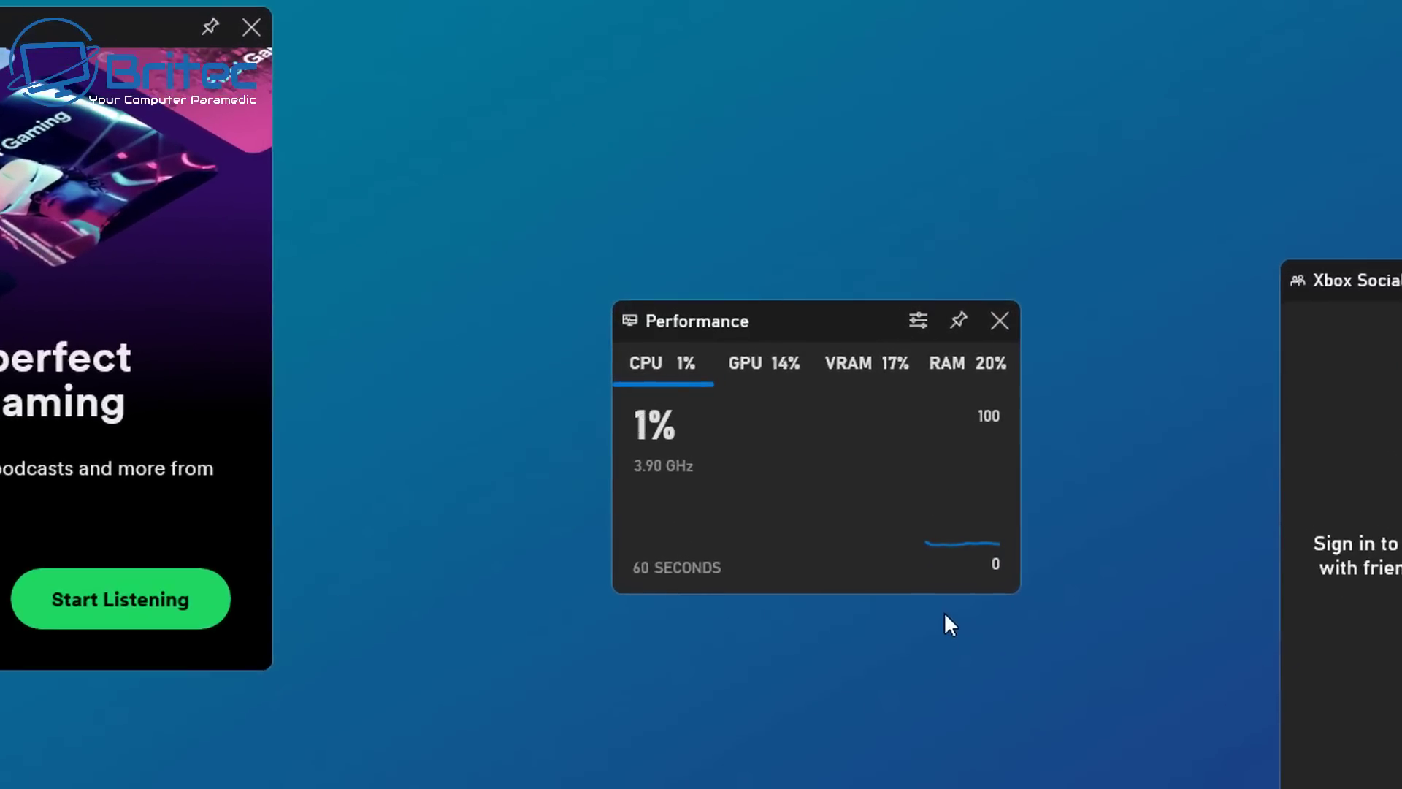
Open the Performance widget's options, look through the graph positions and choose Bottom.
{"action": "left_click", "coordinate": [918, 321]}
{"action": "mouse_move", "coordinate": [468, 247]}
{"action": "left_mouse_down"}
{"action": "mouse_move", "coordinate": [592, 250]}
{"action": "mouse_move", "coordinate": [733, 203]}
{"action": "left_mouse_up"}
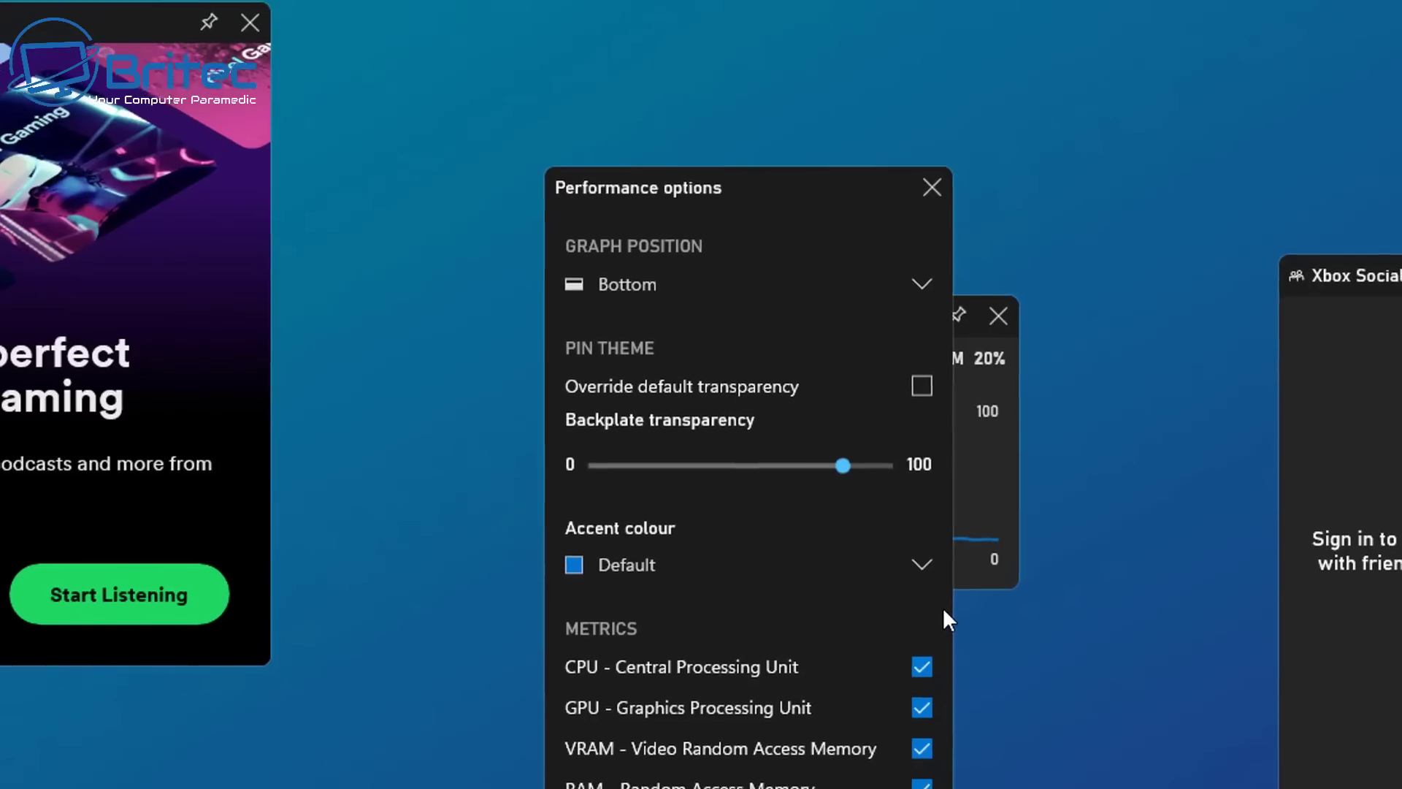
{"action": "left_click", "coordinate": [750, 289]}
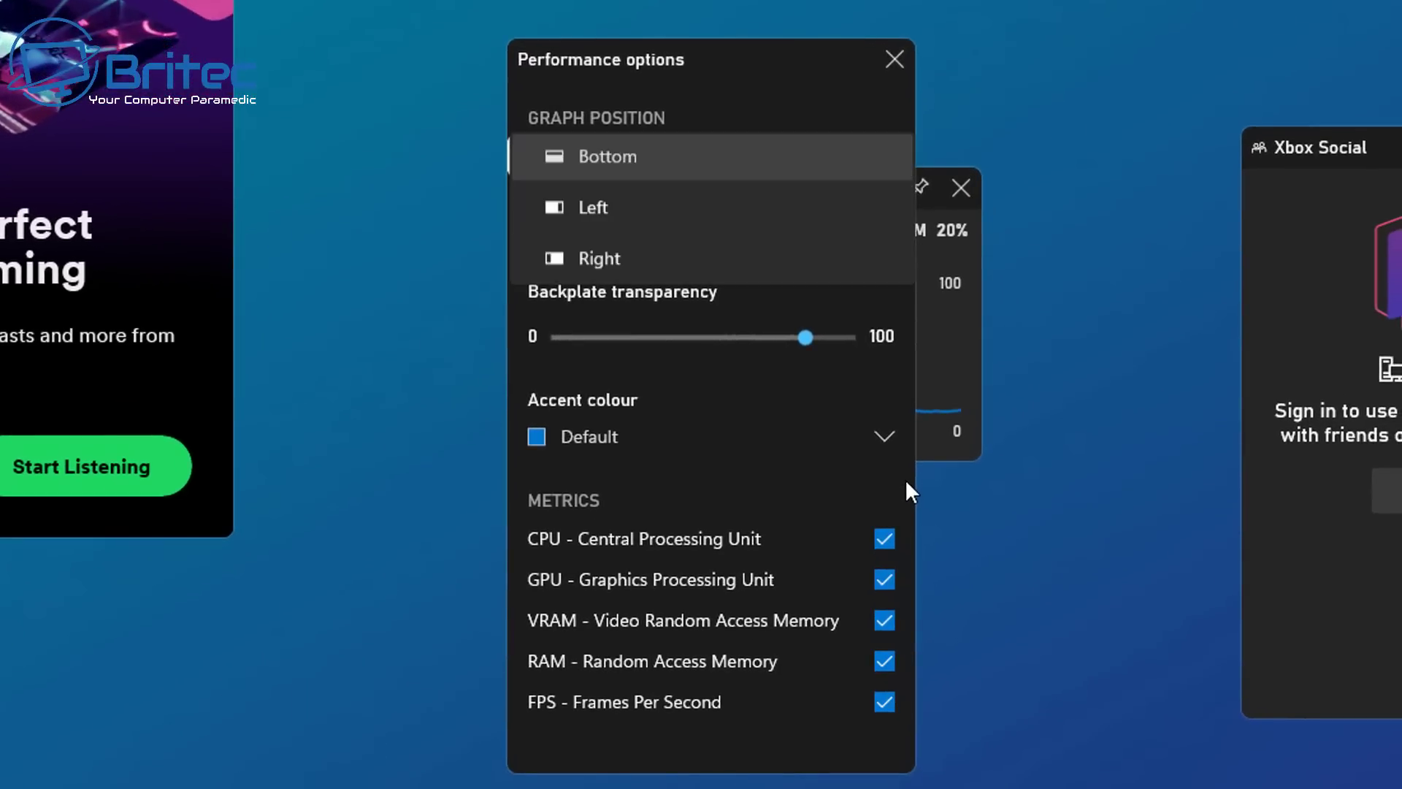
{"action": "key", "text": "Down"}
{"action": "key", "text": "Down"}
{"action": "key", "text": "Up"}
{"action": "key", "text": "Up"}
{"action": "key", "text": "Return"}
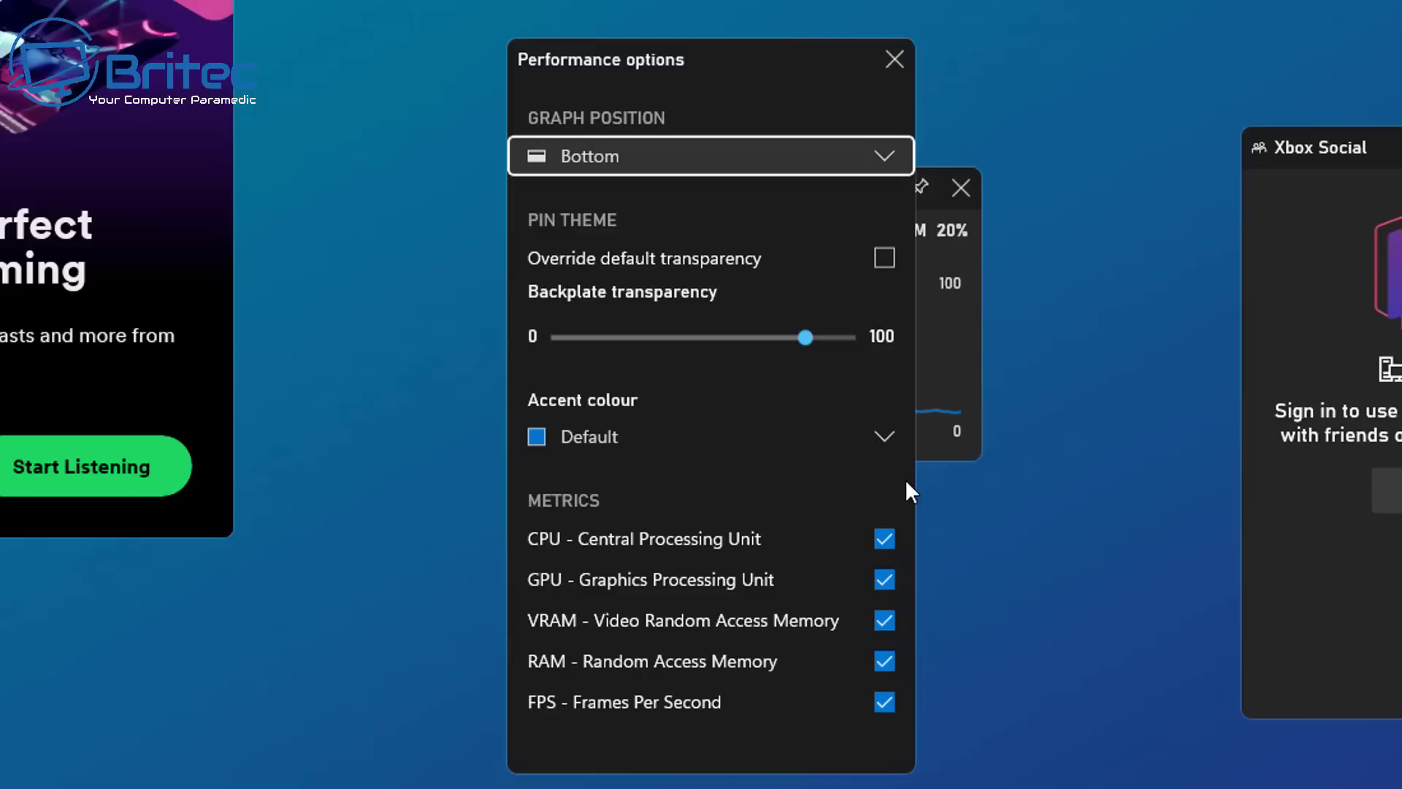
Enable Override default transparency for the pin theme and set the backplate transparency to 100.
{"action": "key", "text": "Tab"}
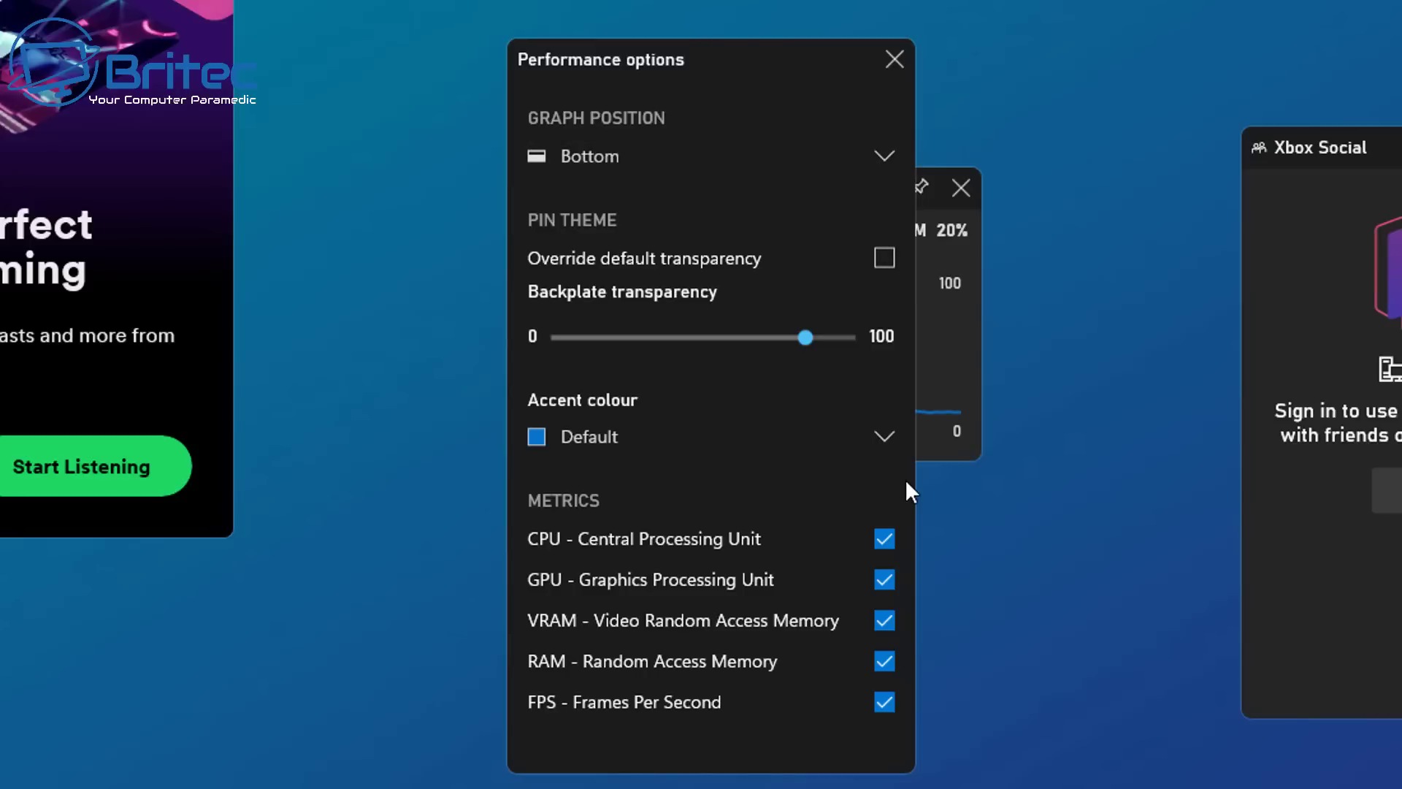
{"action": "key", "text": "shift+Tab"}
{"action": "key", "text": "Tab"}
{"action": "key", "text": "space"}
{"action": "key", "text": "Tab"}
{"action": "key", "text": "Right"}
{"action": "key", "text": "Right"}
{"action": "key", "text": "Right"}
{"action": "key", "text": "Right"}
{"action": "key", "text": "Right"}
{"action": "key", "text": "Right"}
{"action": "key", "text": "Right"}
{"action": "key", "text": "Right"}
{"action": "key", "text": "Right"}
{"action": "key", "text": "Right"}
{"action": "key", "text": "Right"}
{"action": "key", "text": "Right"}
{"action": "key", "text": "Right"}
{"action": "key", "text": "Right"}
{"action": "key", "text": "Right"}
{"action": "key", "text": "Right"}
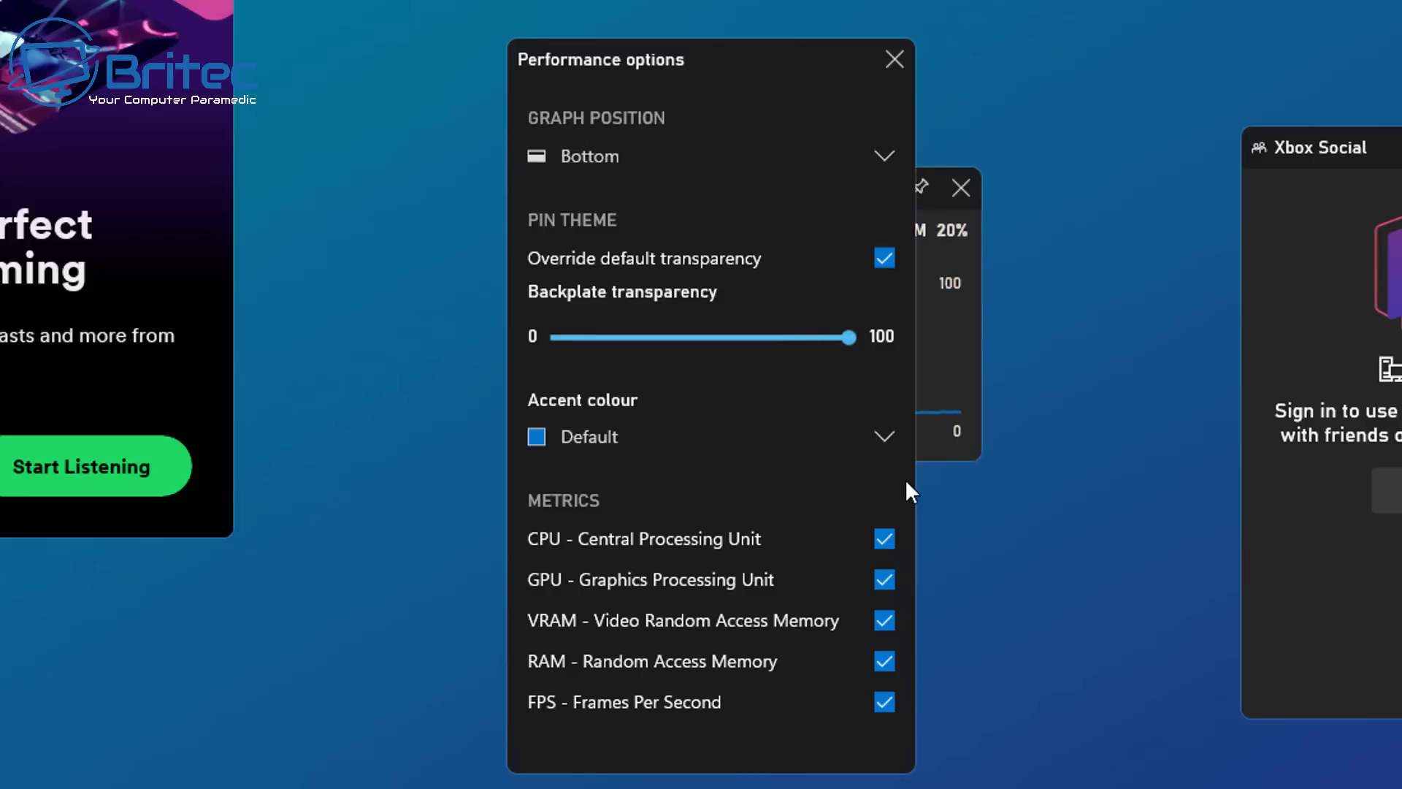
{"action": "key", "text": "Right"}
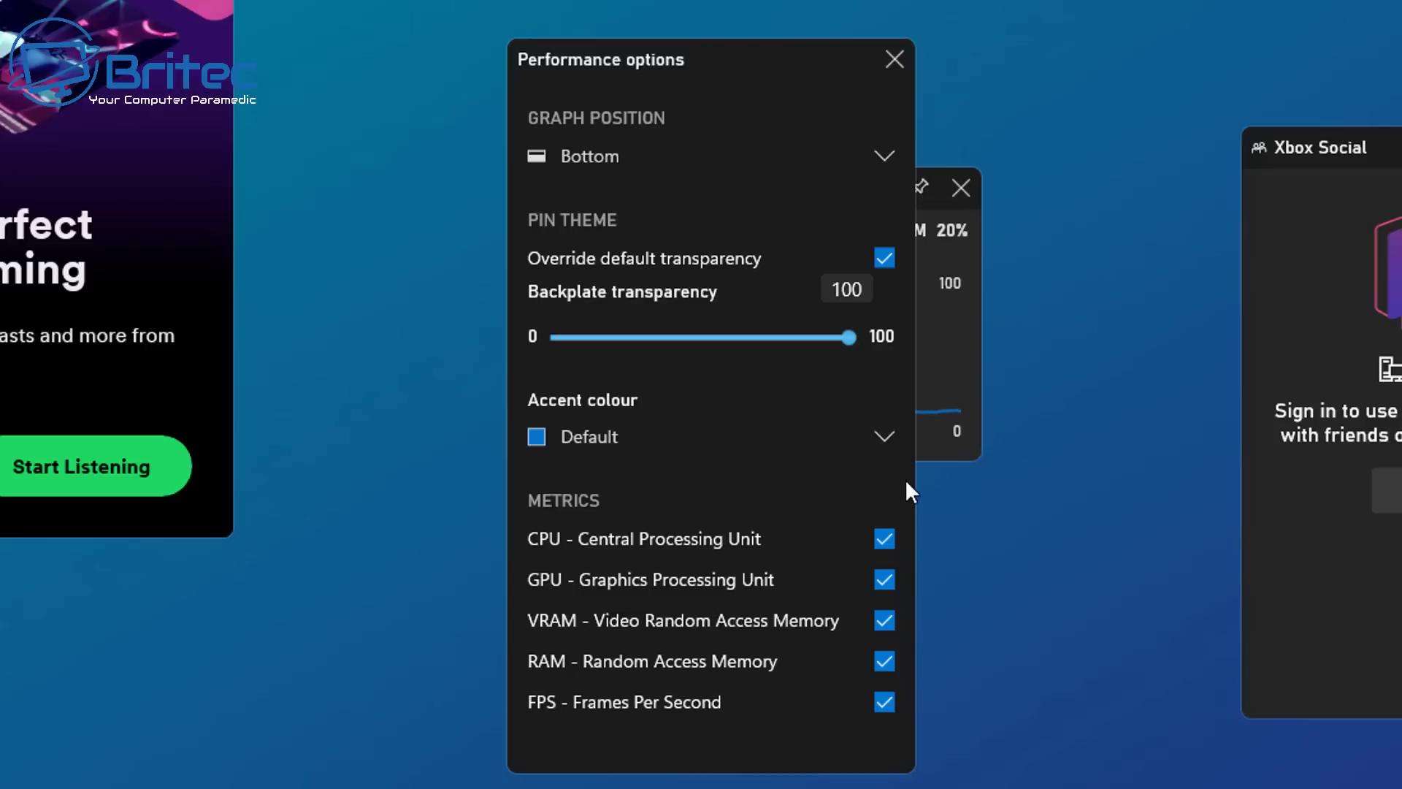
Set the Performance widget's accent colour to Amber and close the Performance options.
{"action": "key", "text": "Tab"}
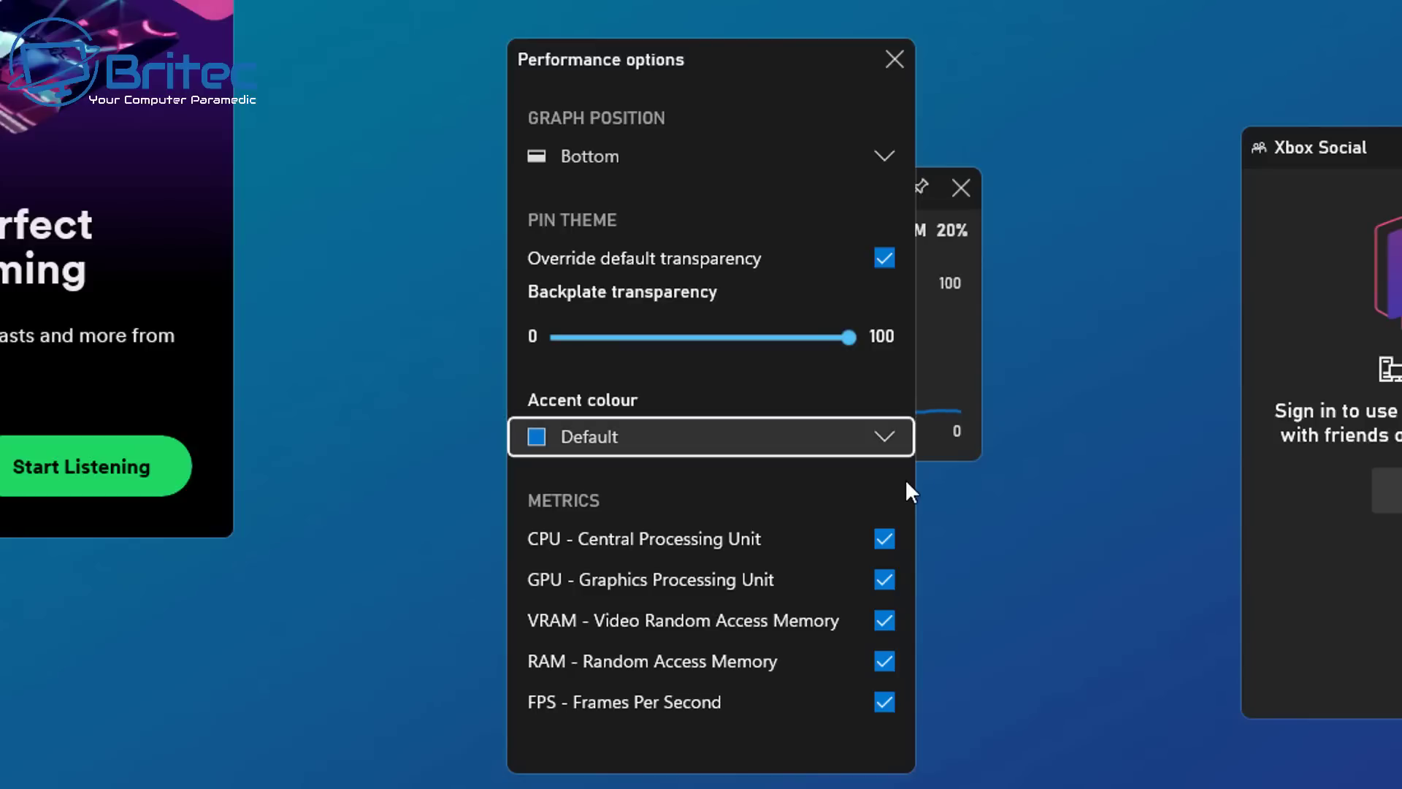
{"action": "key", "text": "Return"}
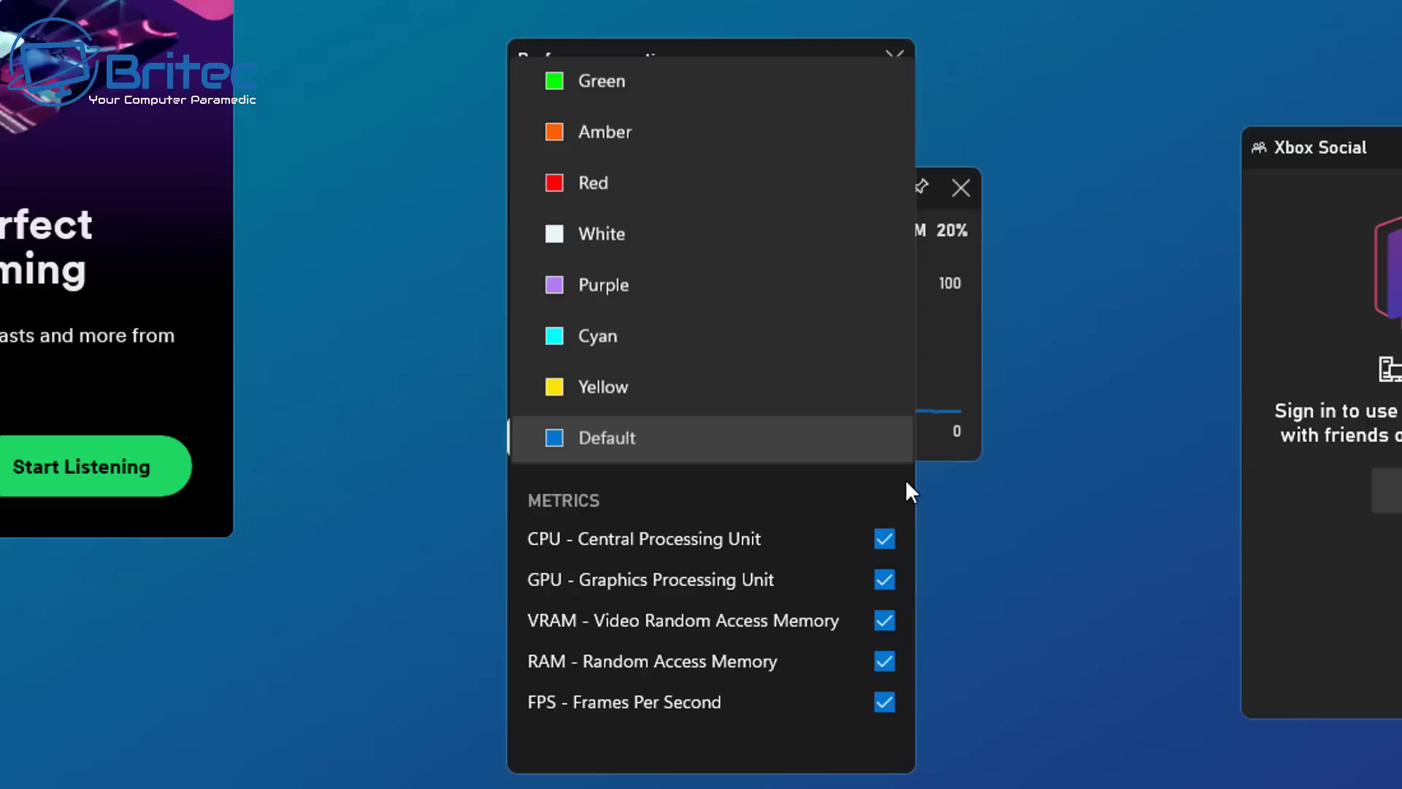
{"action": "key", "text": "Up"}
{"action": "key", "text": "Up"}
{"action": "key", "text": "Up"}
{"action": "key", "text": "Up"}
{"action": "key", "text": "Up"}
{"action": "key", "text": "Up"}
{"action": "key", "text": "Up"}
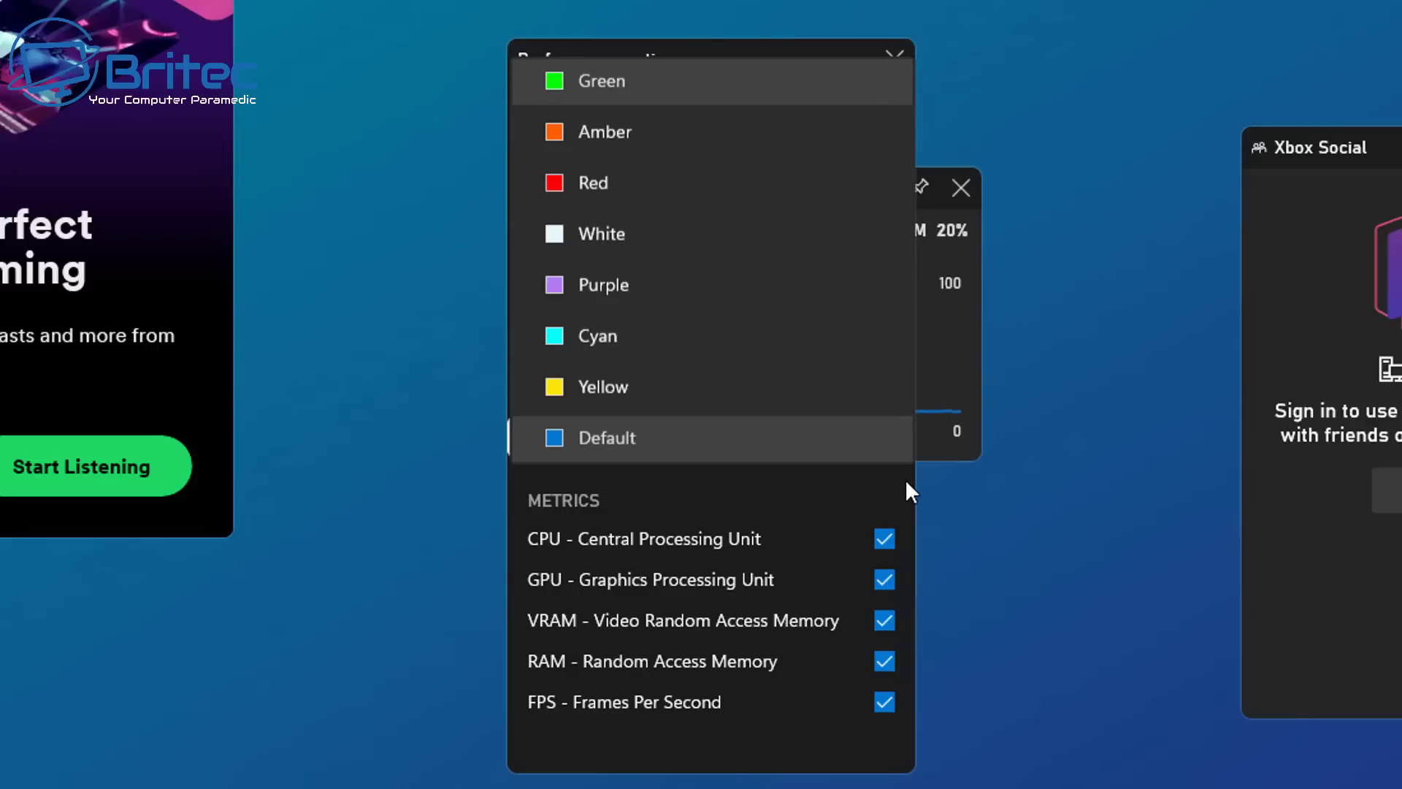
{"action": "key", "text": "Down"}
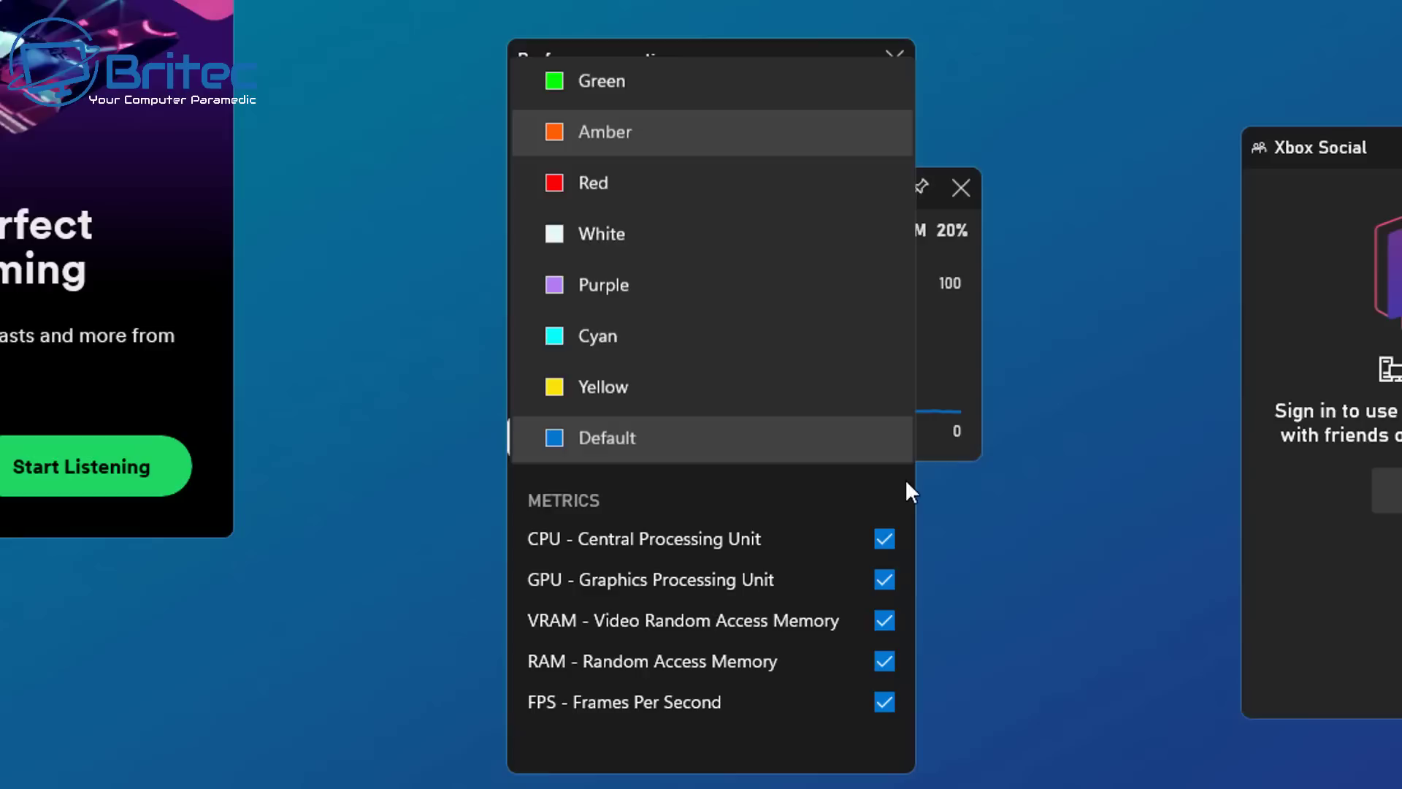
{"action": "key", "text": "Return"}
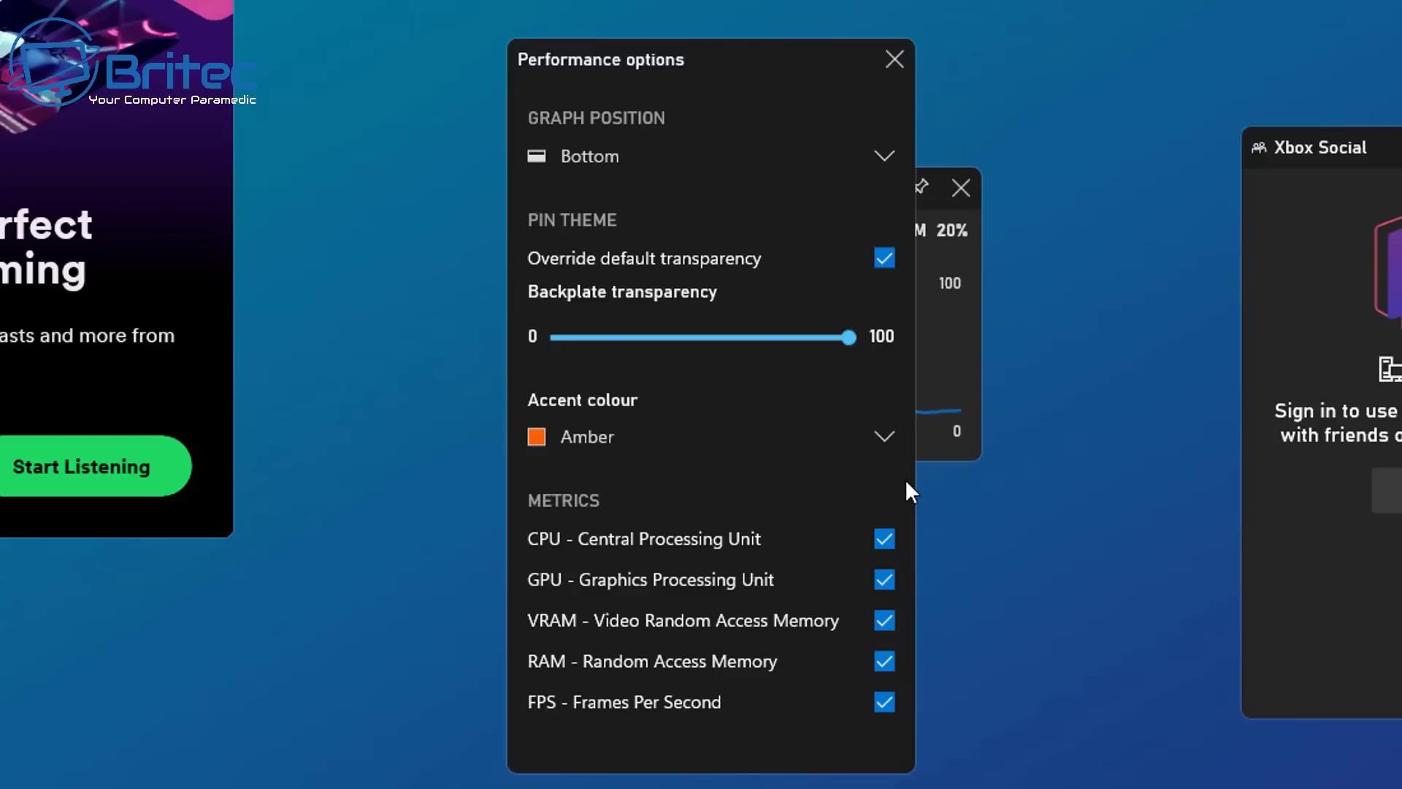
{"action": "key", "text": "shift+Tab"}
{"action": "key", "text": "shift+Tab"}
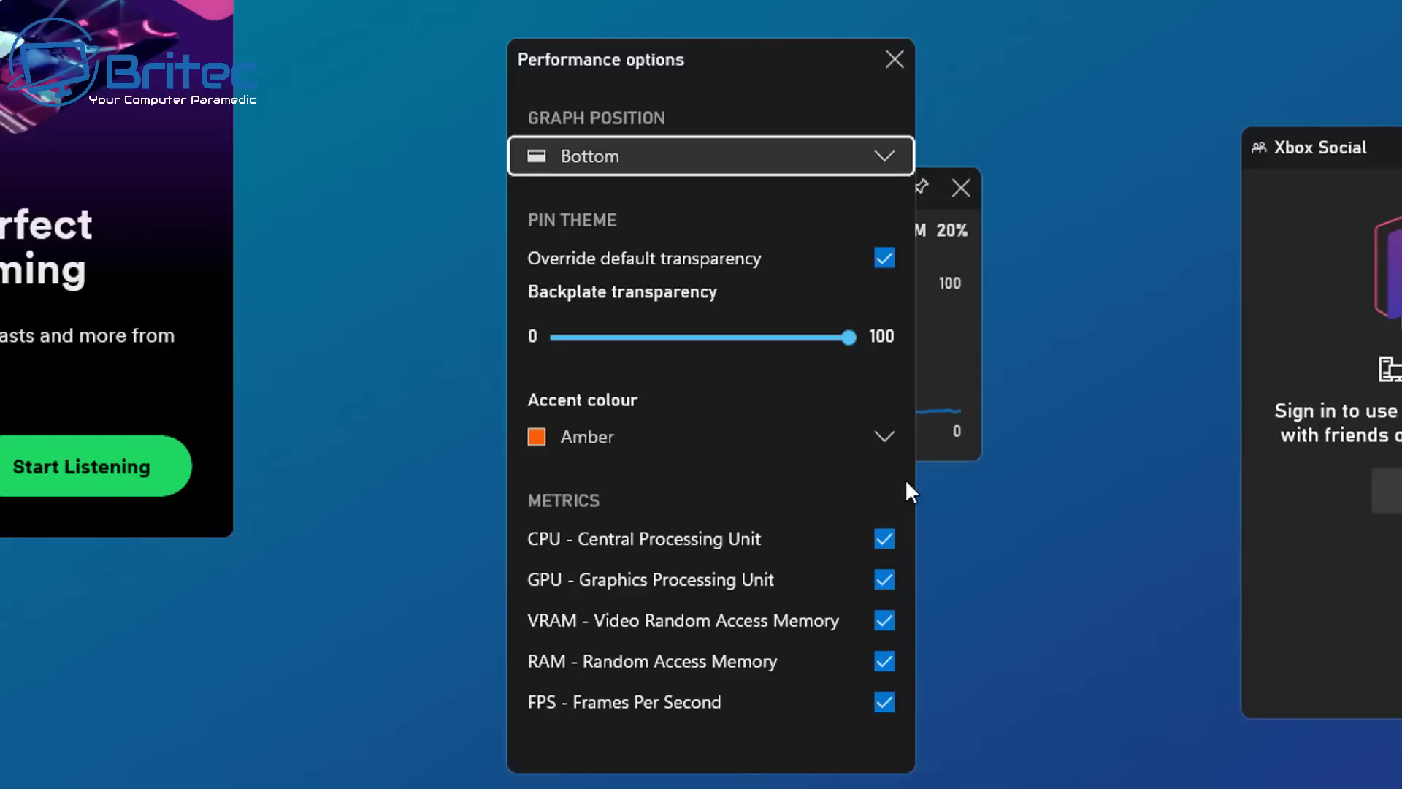
{"action": "key", "text": "shift+Tab"}
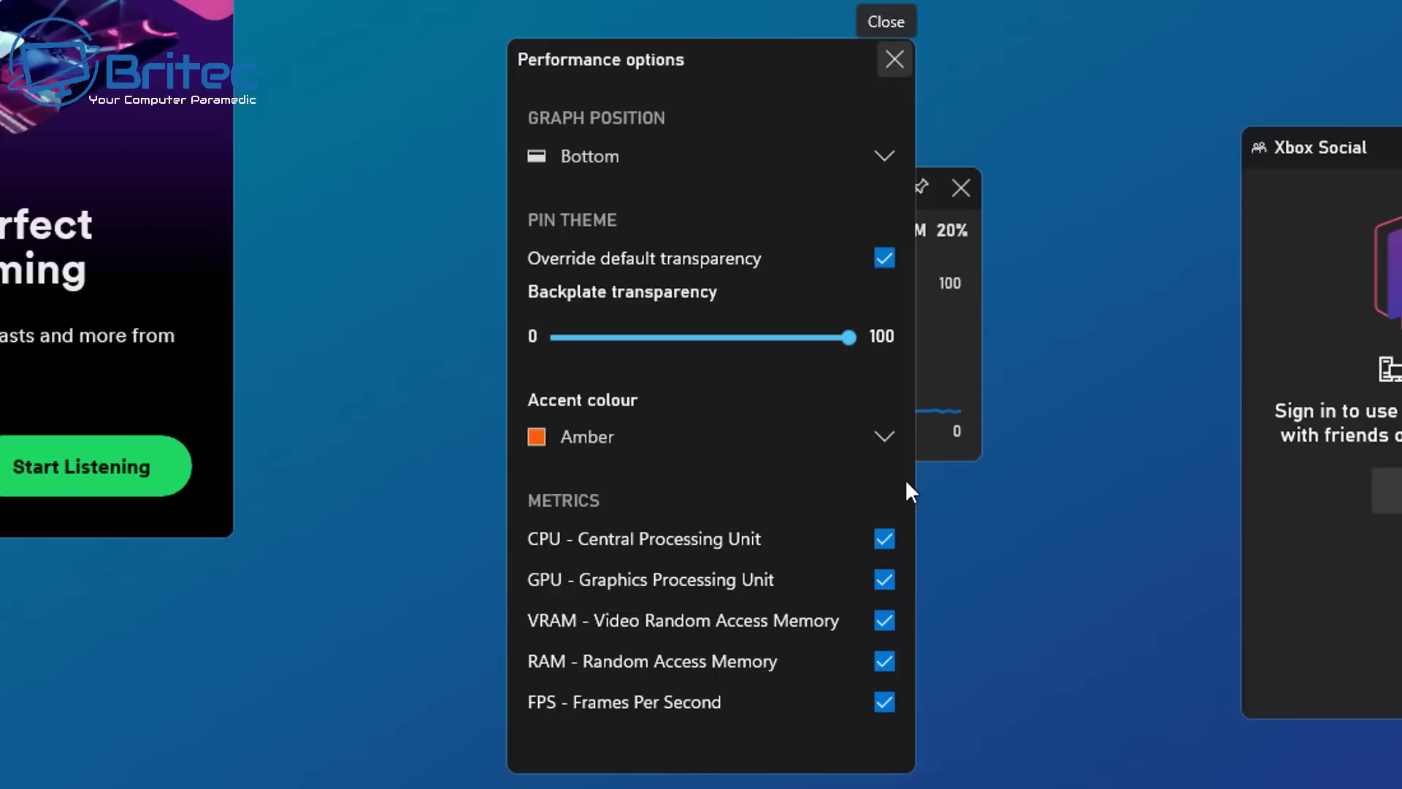
{"action": "key", "text": "Return"}
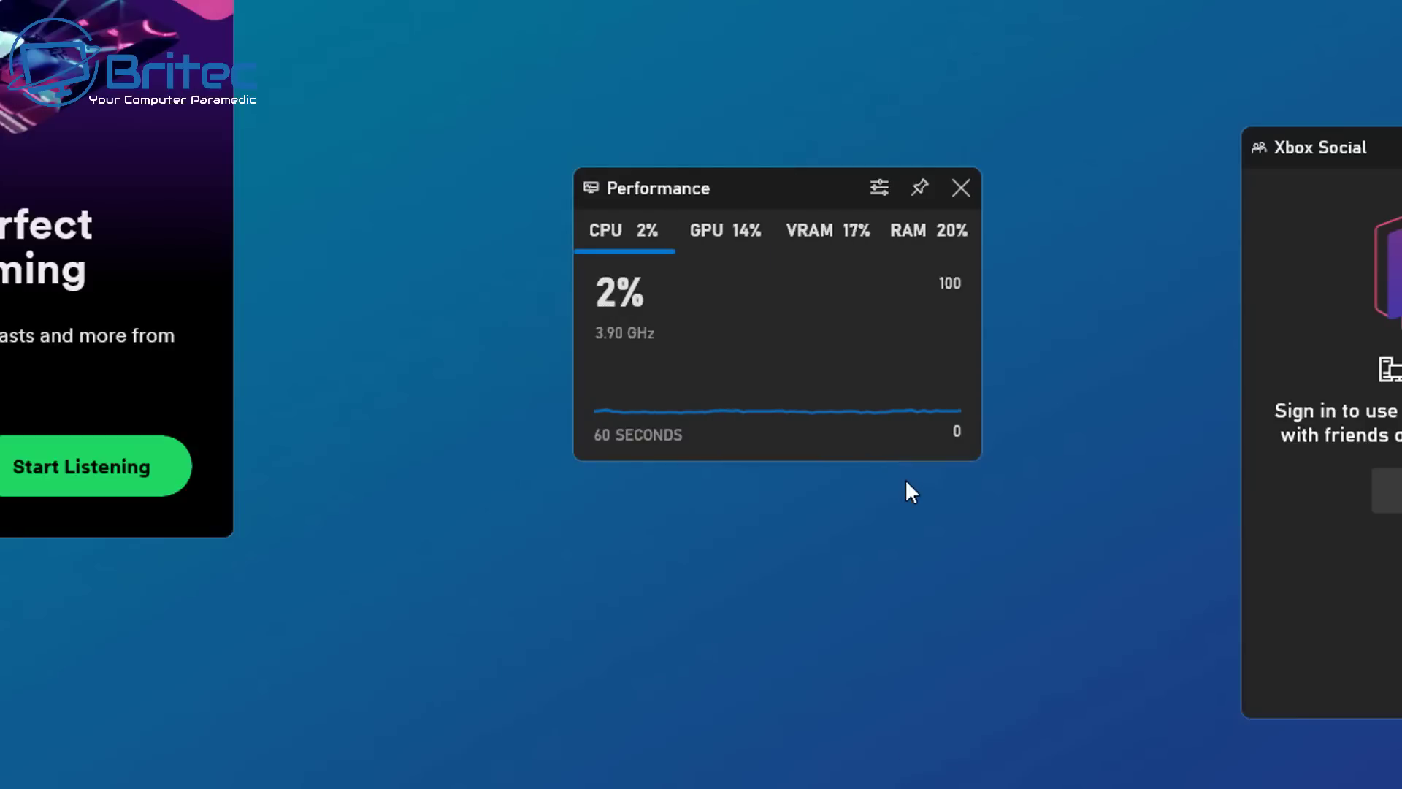
Look through the GPU, VRAM and RAM graphs in the Performance widget and return to the CPU graph.
{"action": "key", "text": "Tab"}
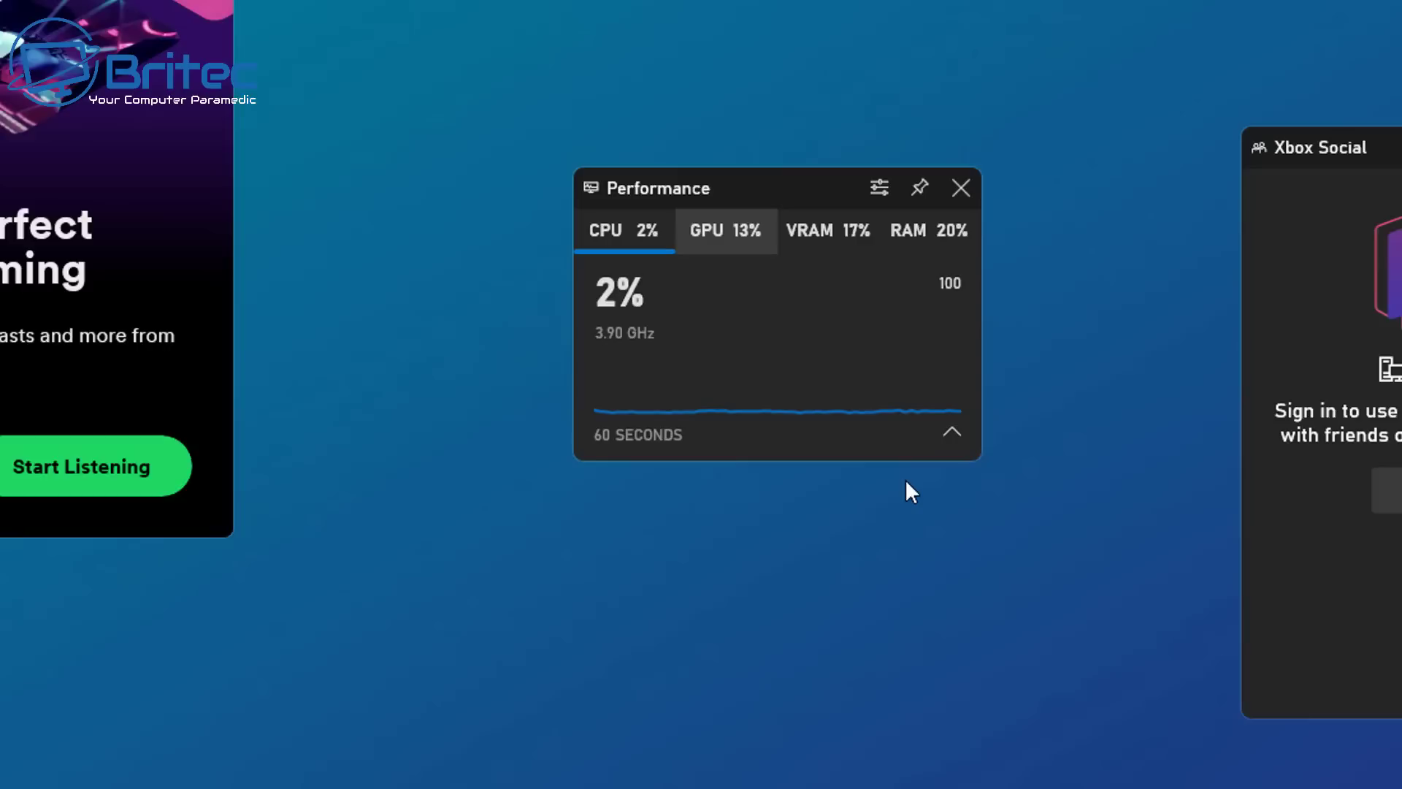
{"action": "left_click", "coordinate": [726, 231]}
{"action": "left_click", "coordinate": [829, 230]}
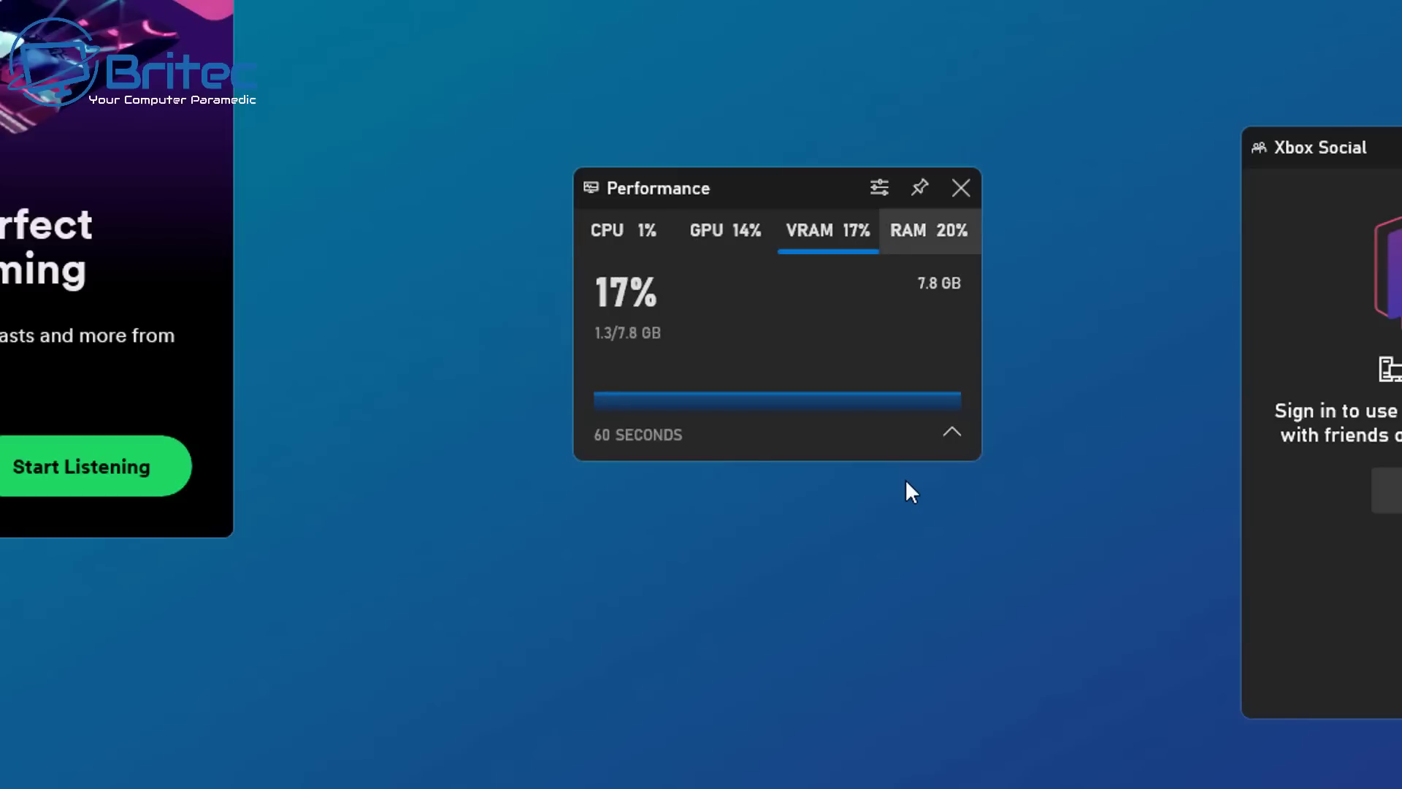
{"action": "key", "text": "Return"}
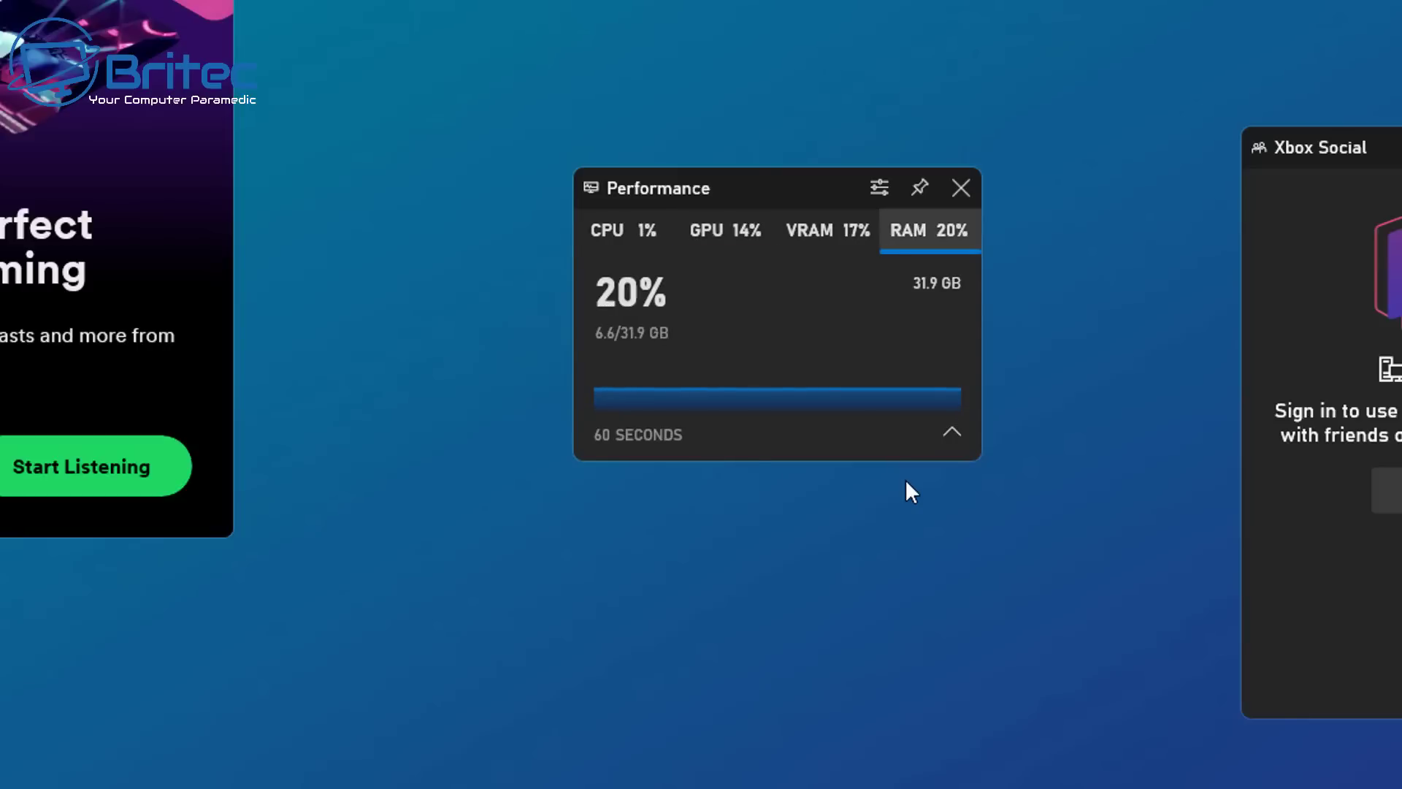
{"action": "key", "text": "shift+Tab"}
{"action": "key", "text": "Return"}
{"action": "key", "text": "shift+Tab"}
{"action": "key", "text": "Return"}
{"action": "key", "text": "shift+Tab"}
{"action": "key", "text": "Return"}
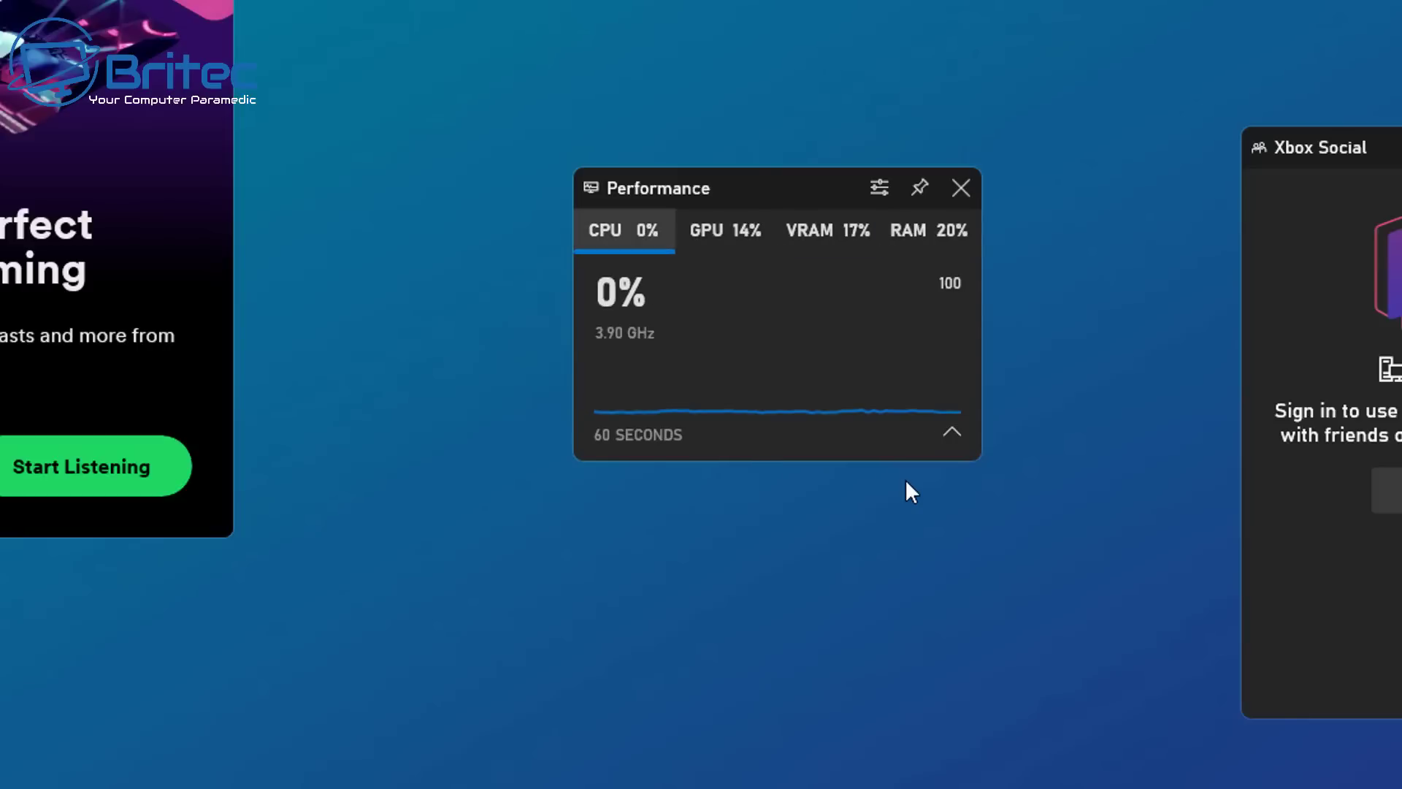
Collapse the Performance widget's chart and pin the widget over the empty area of the taskbar.
{"action": "key", "text": "Tab"}
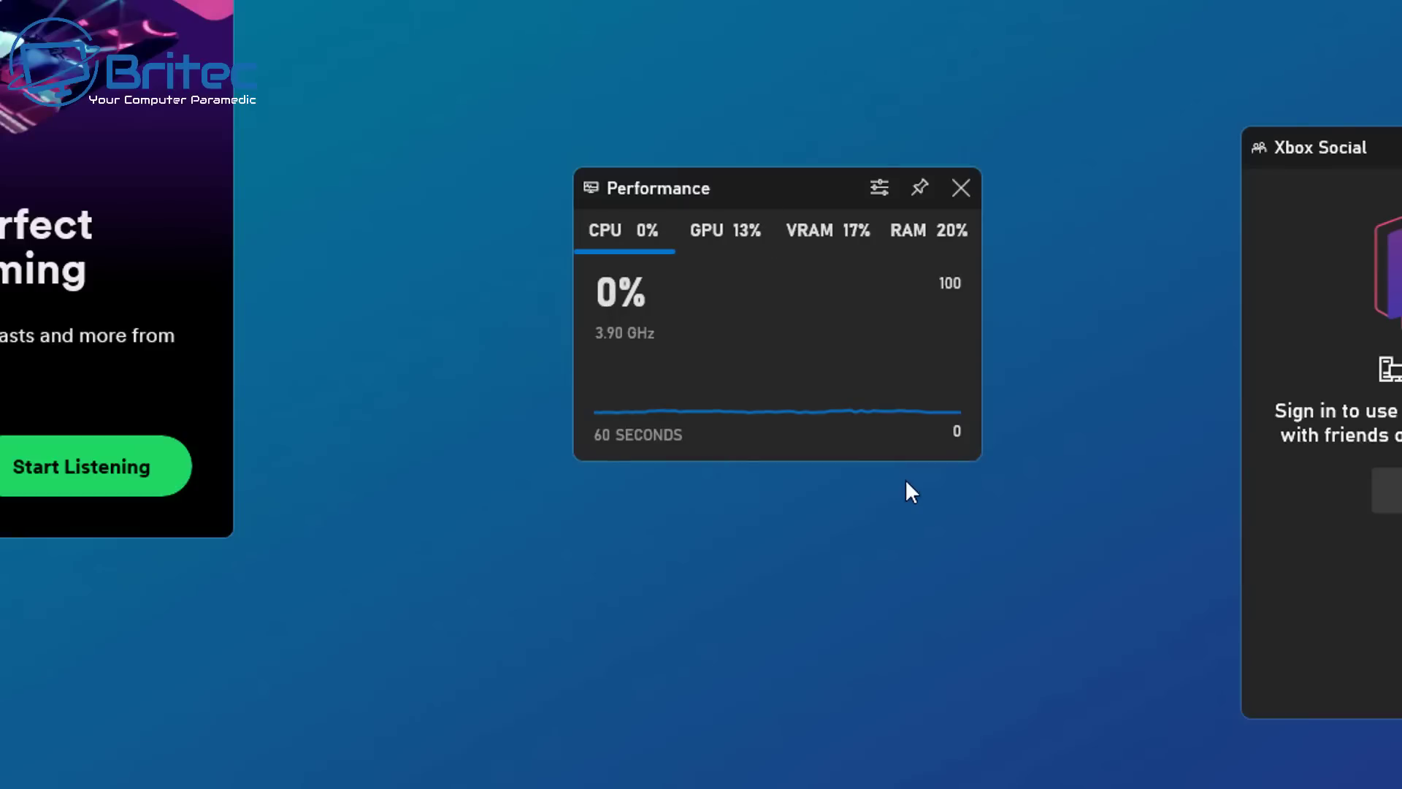
{"action": "key", "text": "Tab"}
{"action": "key", "text": "shift+Tab"}
{"action": "key", "text": "Tab"}
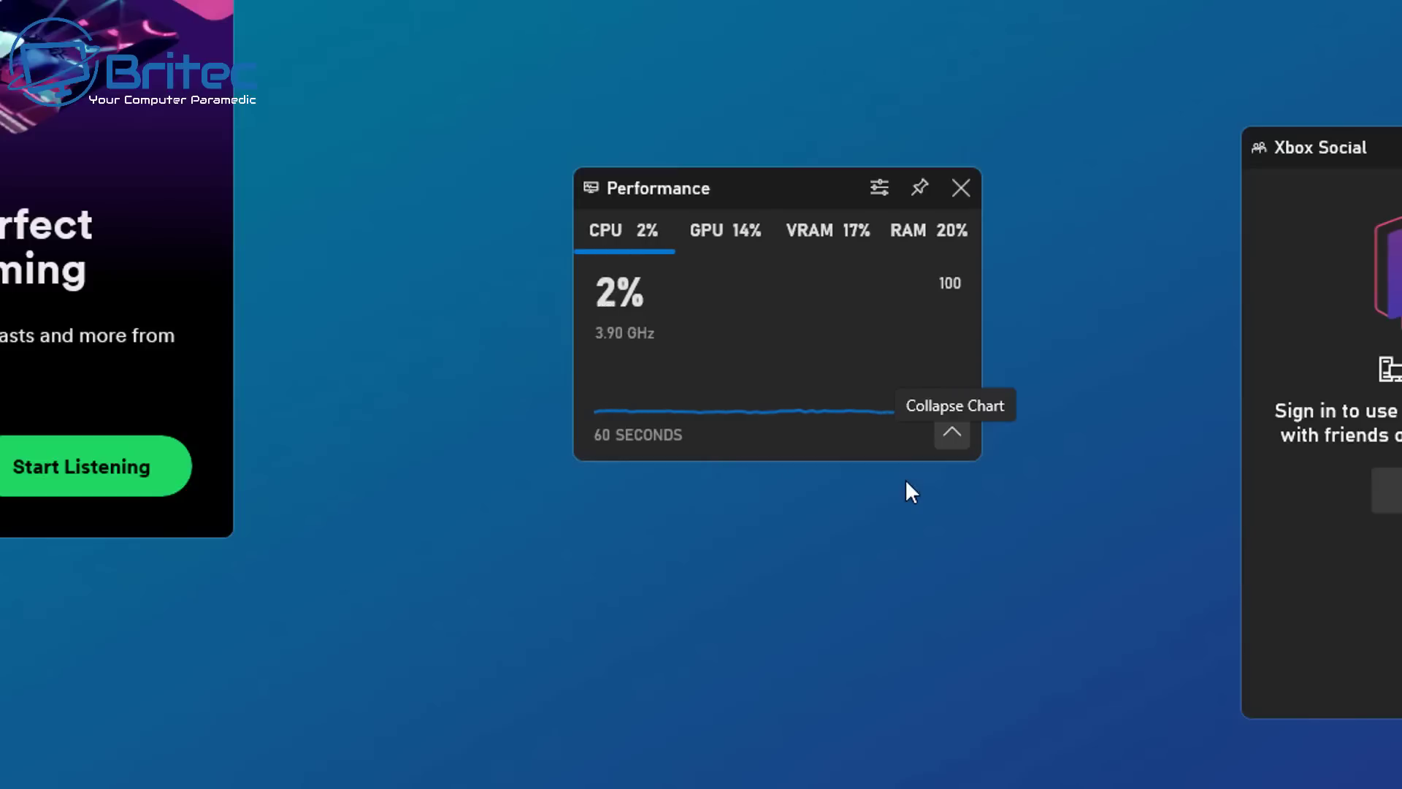
{"action": "key", "text": "Return"}
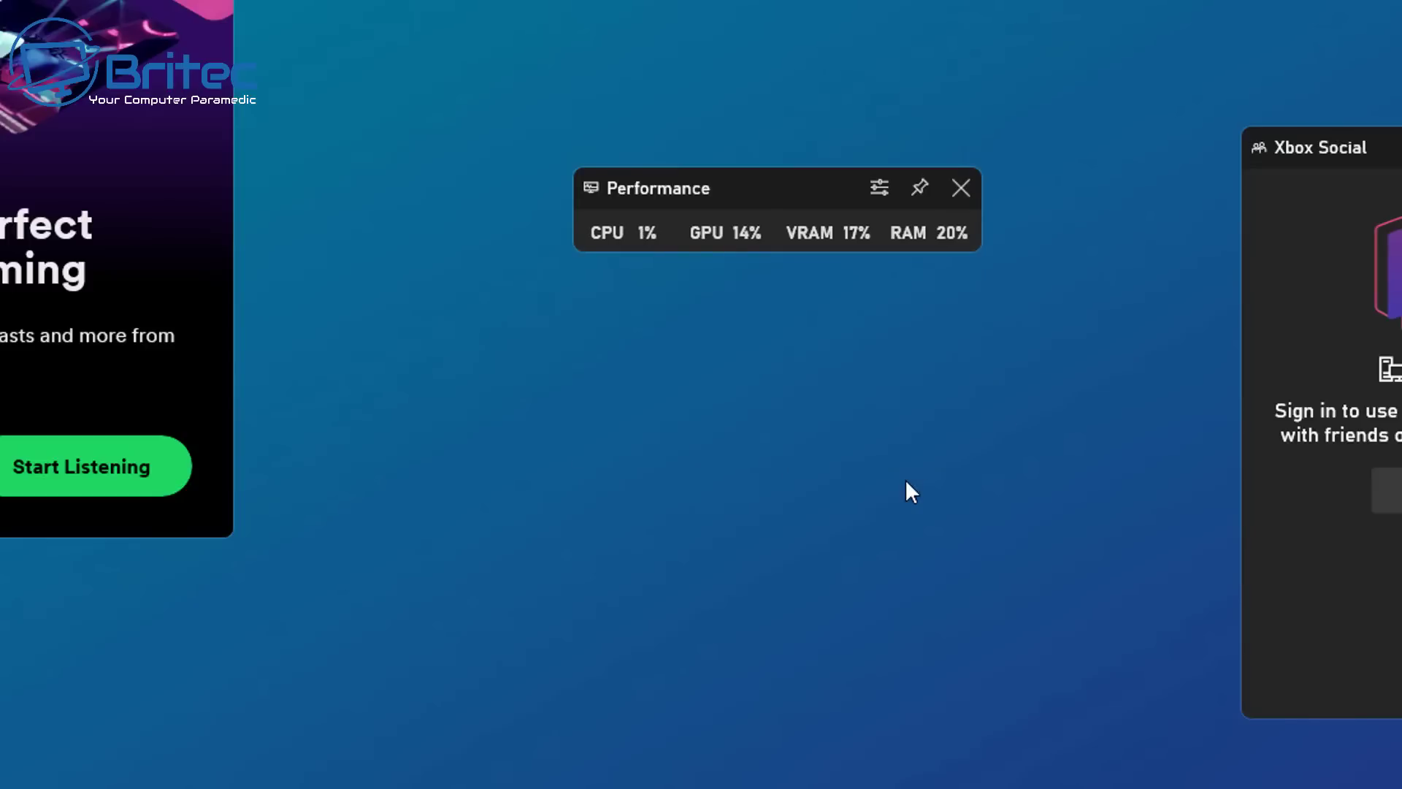
{"action": "left_click_drag", "start_coordinate": [767, 188], "coordinate": [1021, 630]}
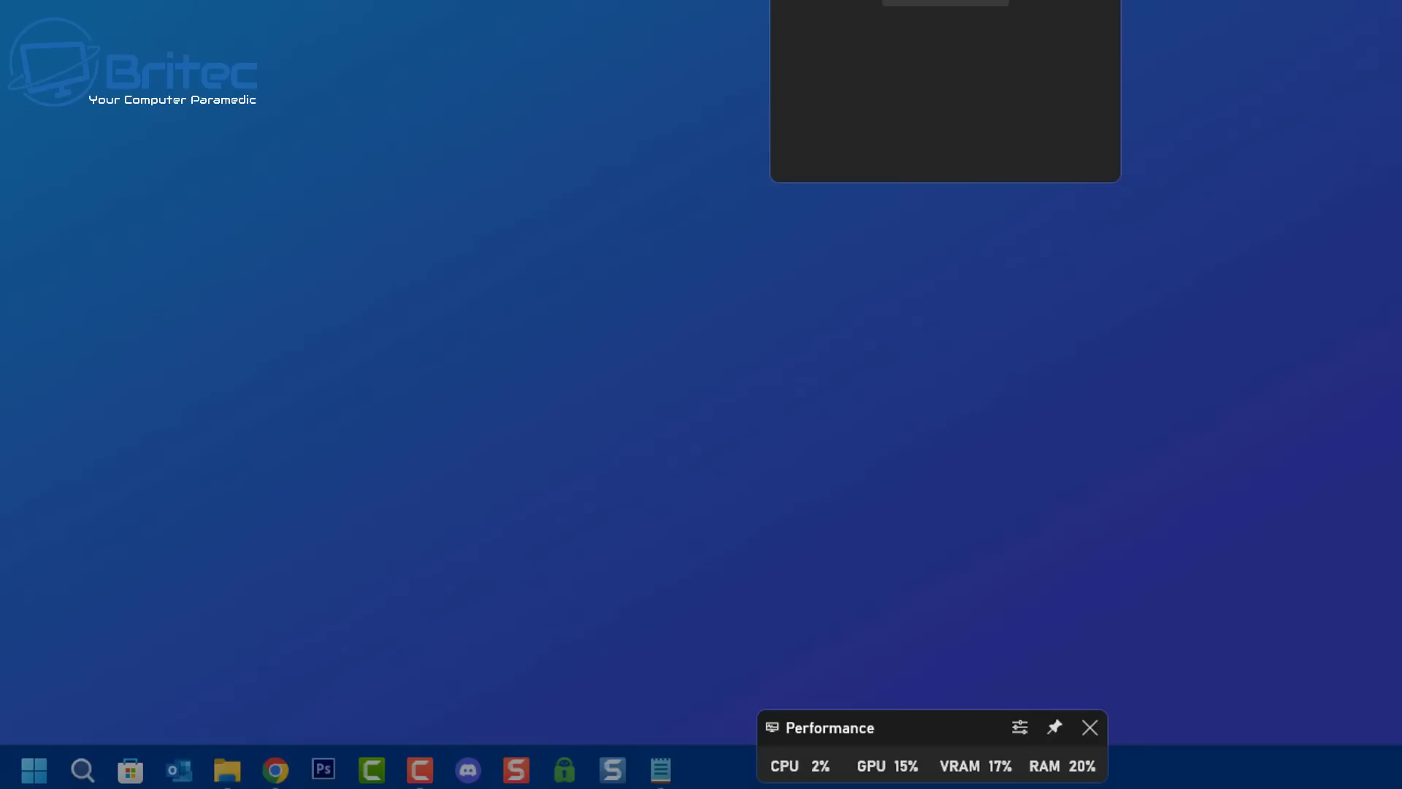
Close the Game Bar overlay, then expand and collapse the pinned widget's chart on the desktop.
{"action": "key", "text": "super+g"}
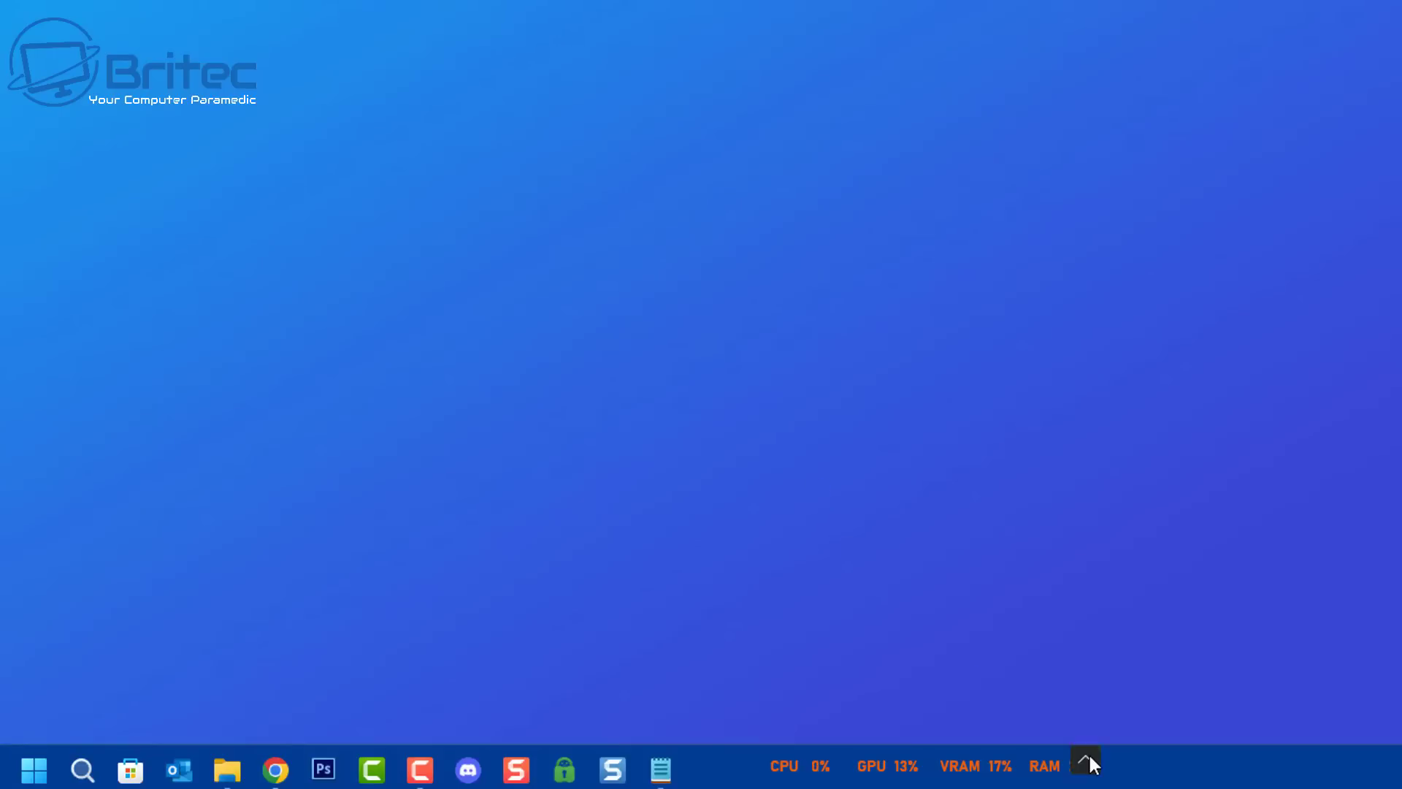
{"action": "left_click", "coordinate": [1088, 758]}
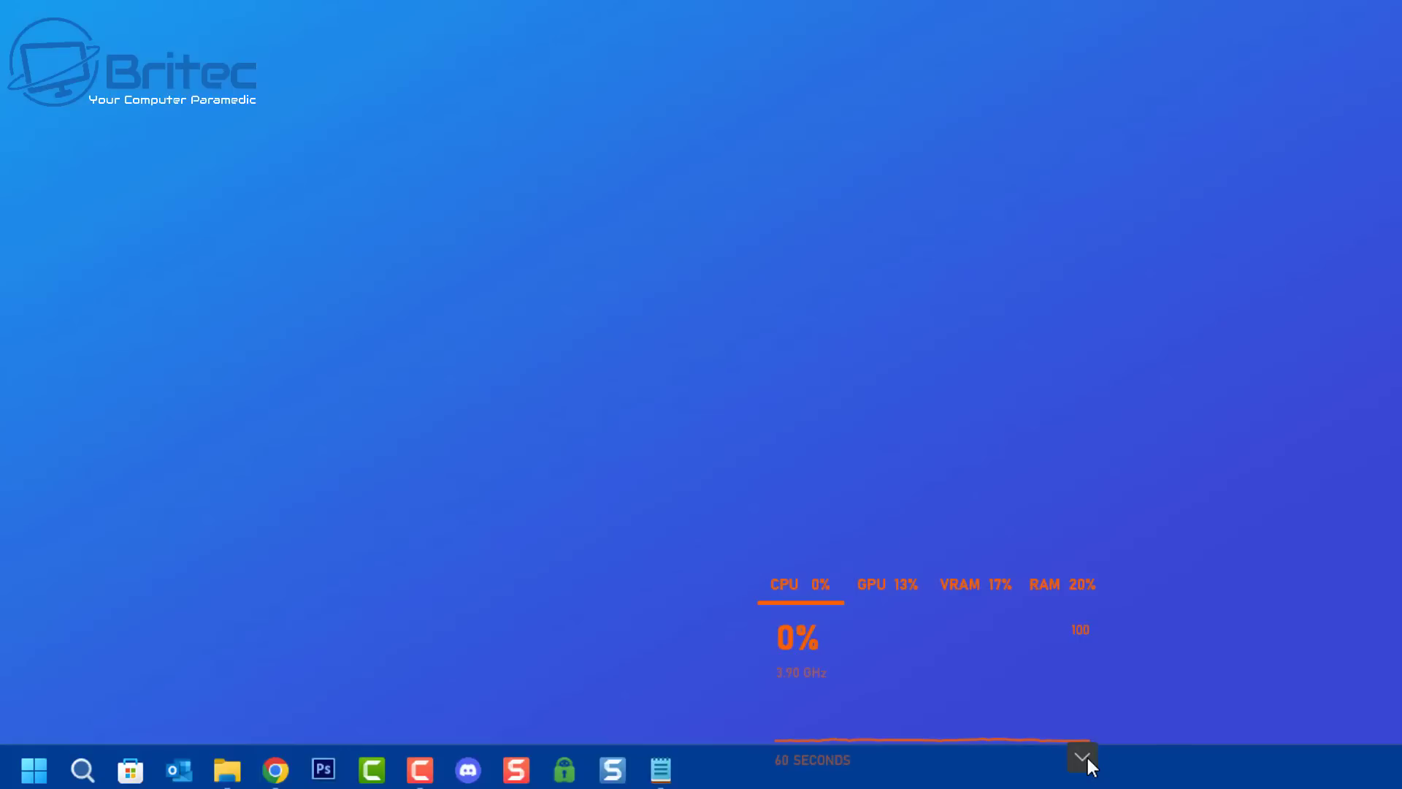
{"action": "left_click", "coordinate": [1086, 760]}
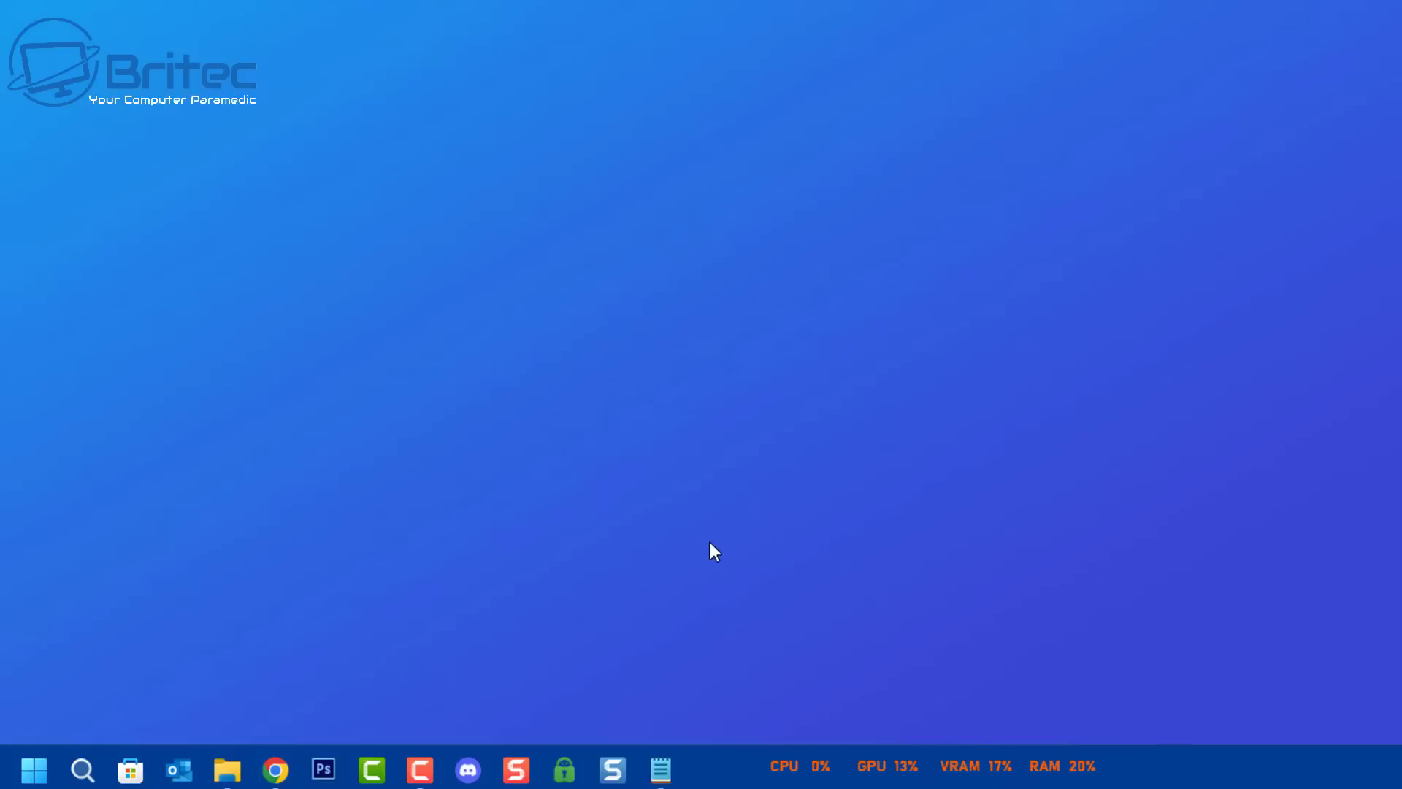
Change the Performance widget's accent colour to green in its options and close the Game Bar overlay.
{"action": "key", "text": "super+g"}
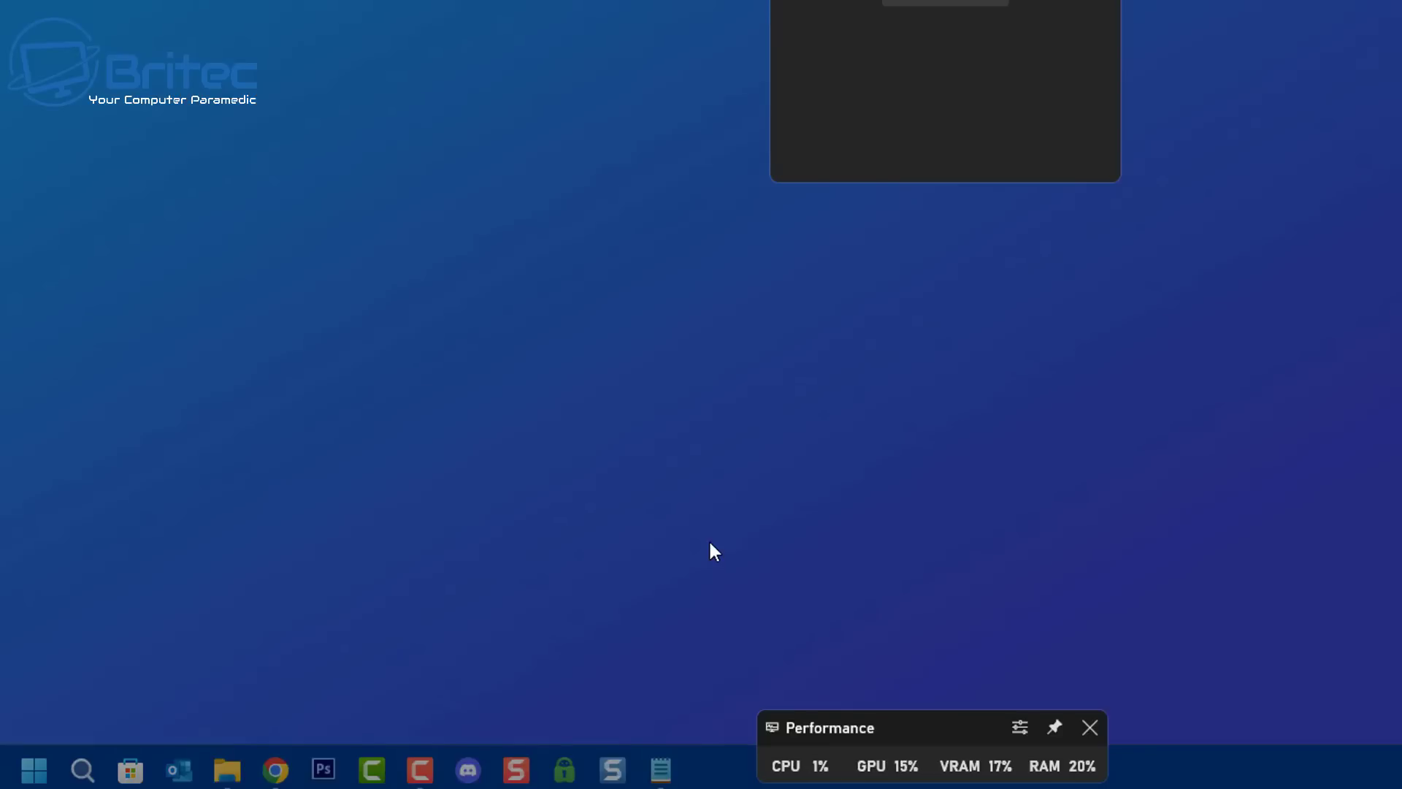
{"action": "key", "text": "super+g"}
{"action": "left_click", "coordinate": [1020, 728]}
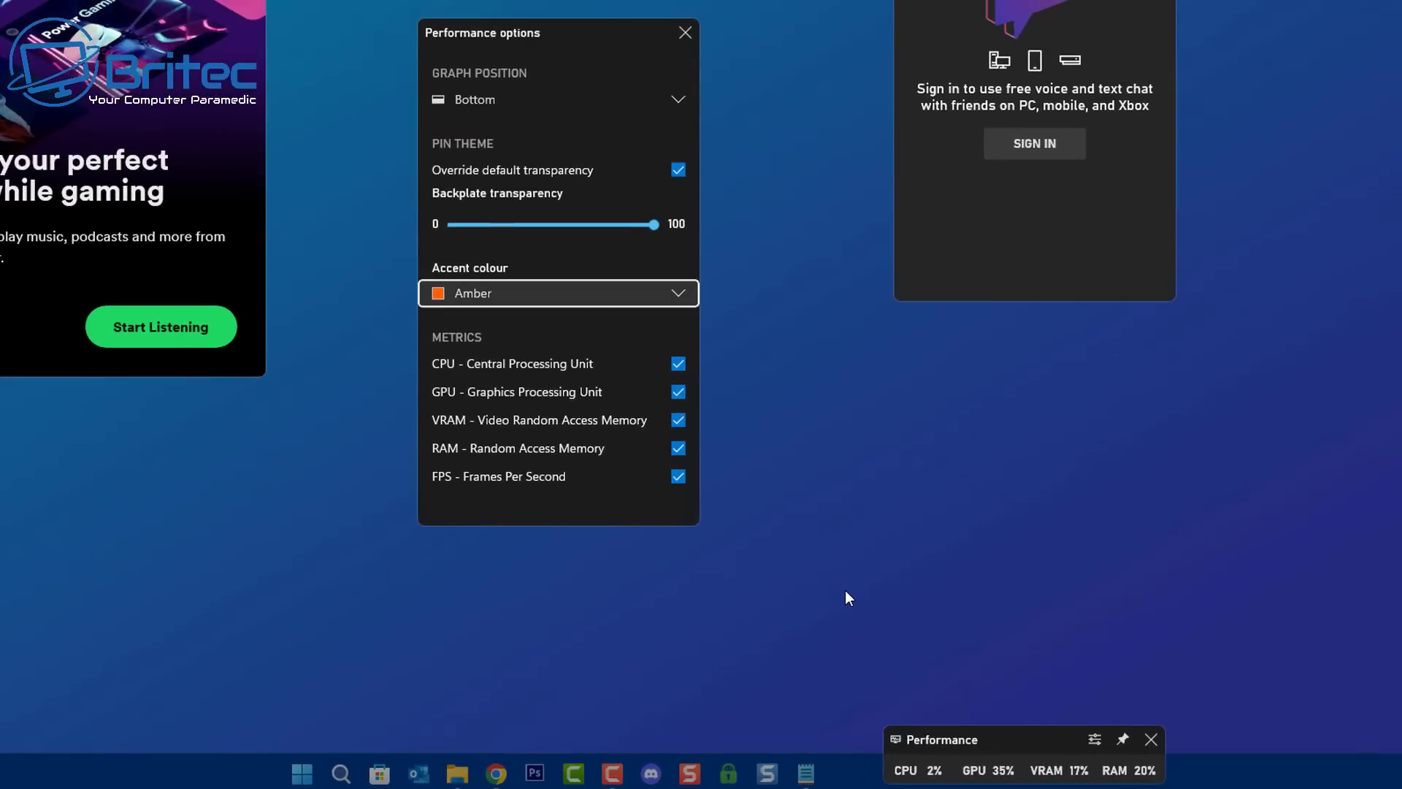
{"action": "left_click", "coordinate": [559, 293]}
{"action": "left_click", "coordinate": [558, 224]}
{"action": "left_click", "coordinate": [686, 32]}
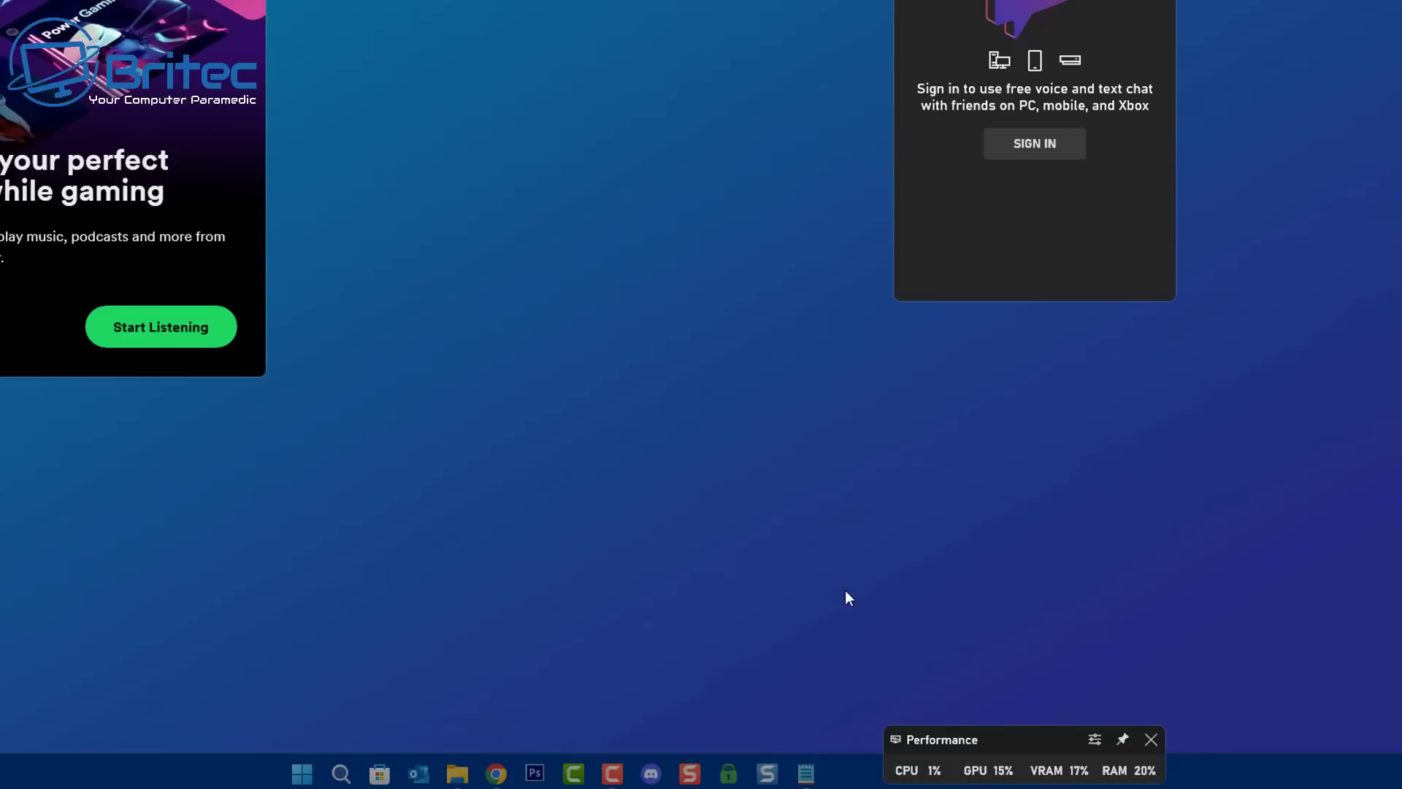
{"action": "key", "text": "Escape"}
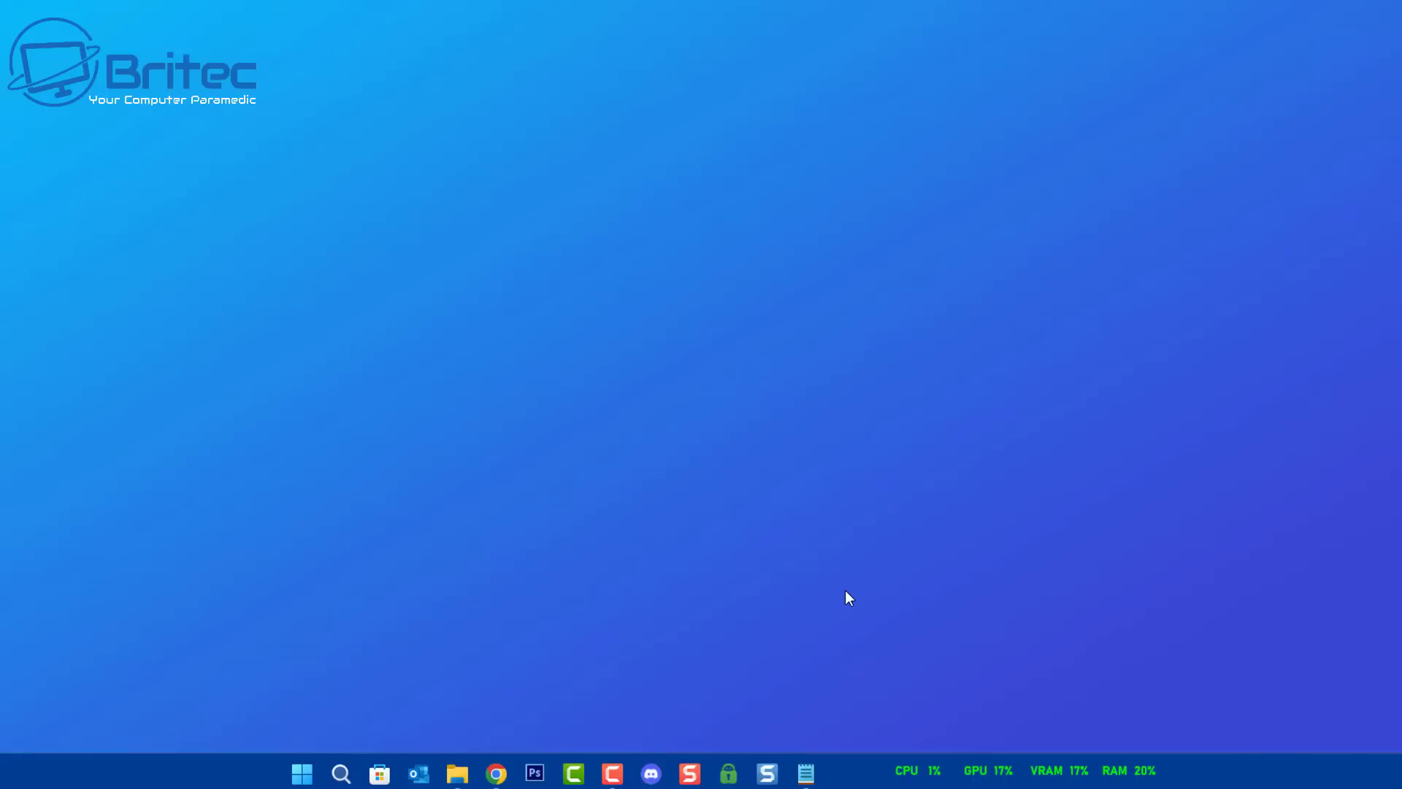
Expand the pinned widget's chart on the desktop, look through the GPU, VRAM and RAM graphs, and collapse the chart again.
{"action": "mouse_move", "coordinate": [1005, 776]}
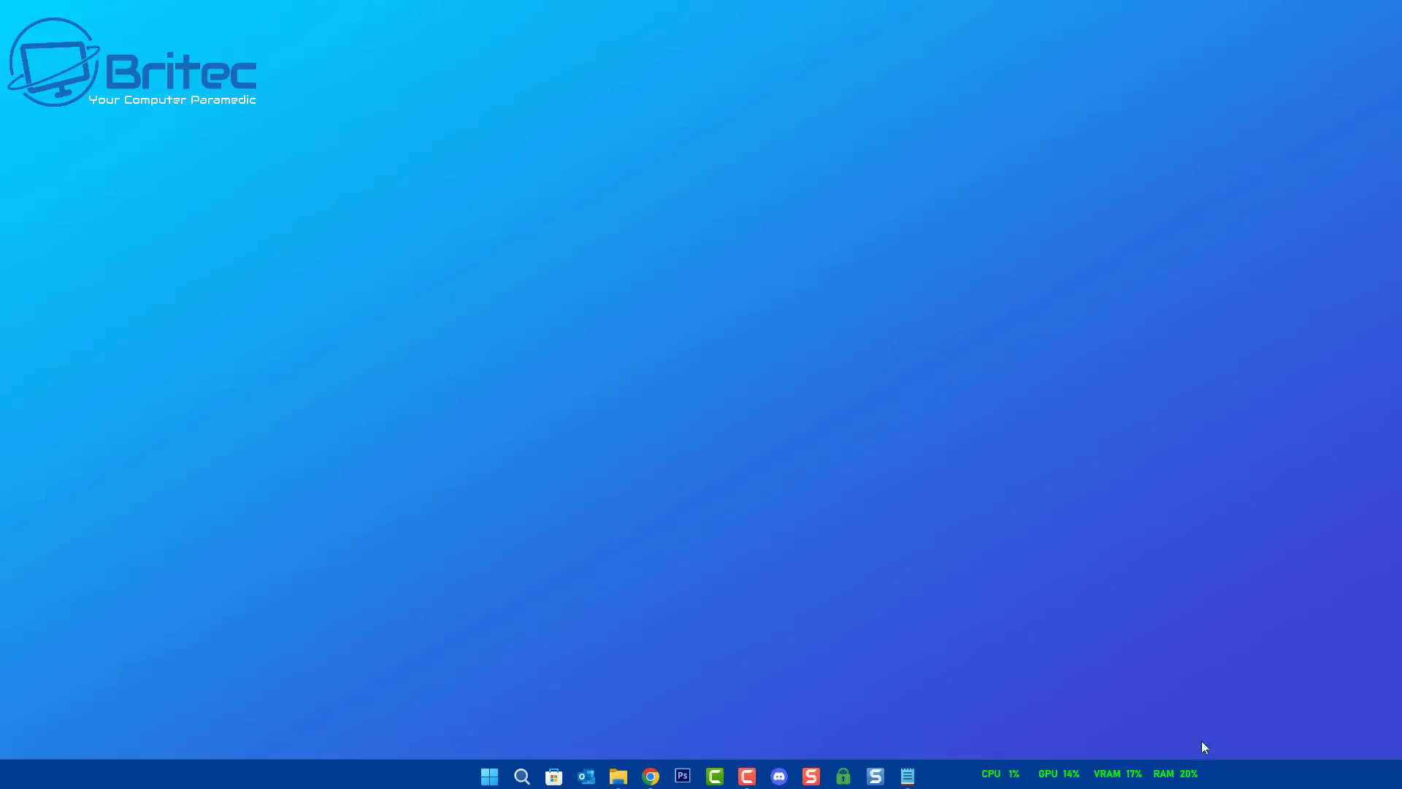
{"action": "left_click", "coordinate": [1196, 772]}
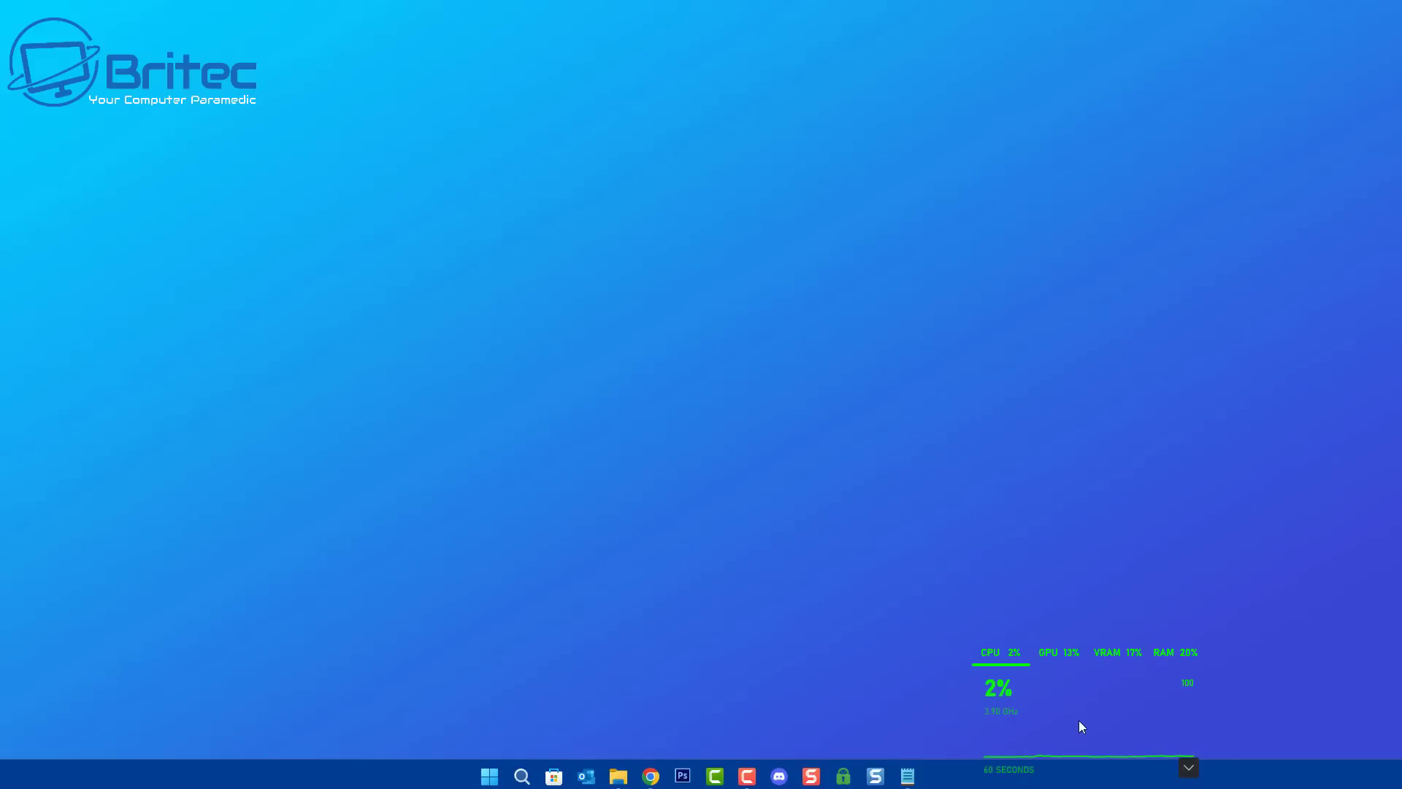
{"action": "left_click", "coordinate": [1049, 656]}
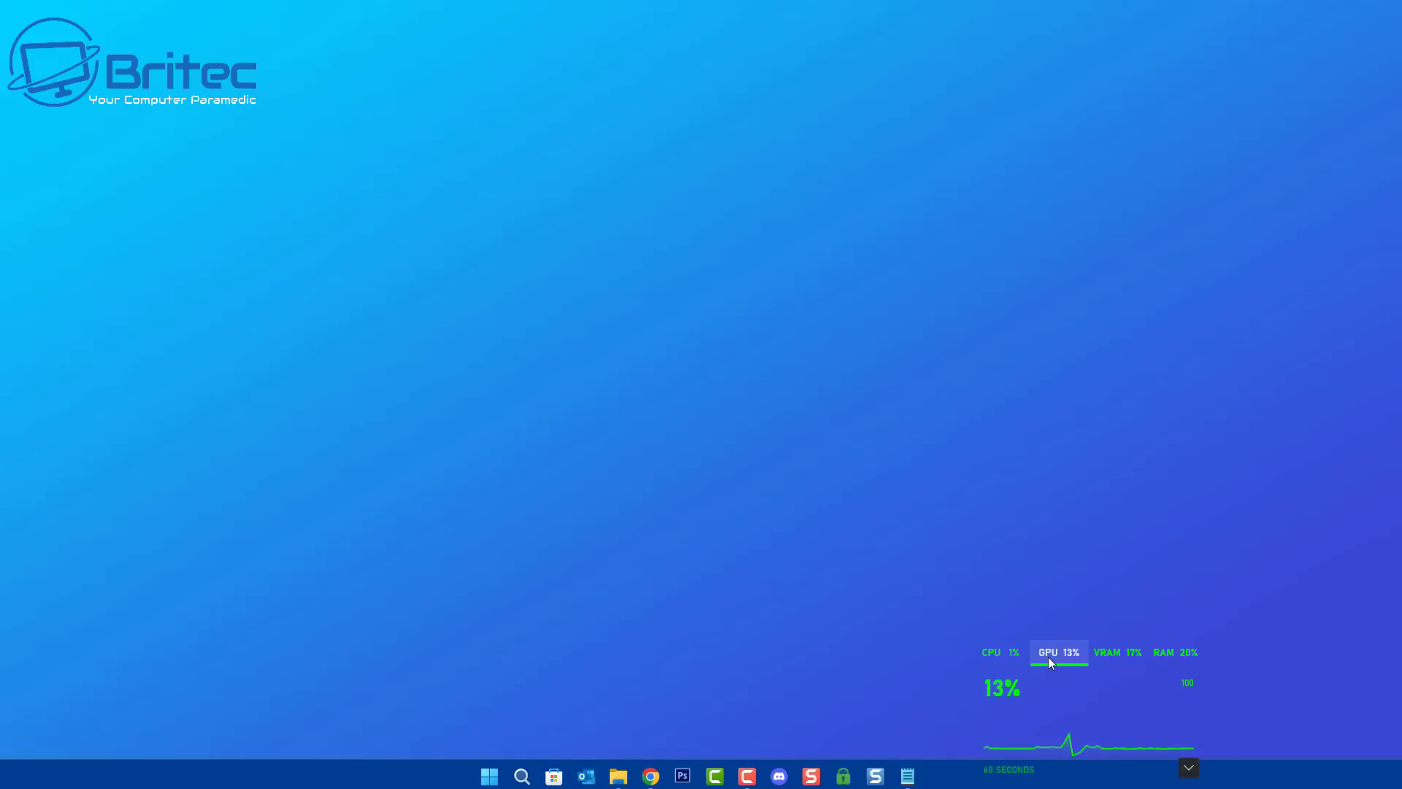
{"action": "left_click", "coordinate": [1113, 655]}
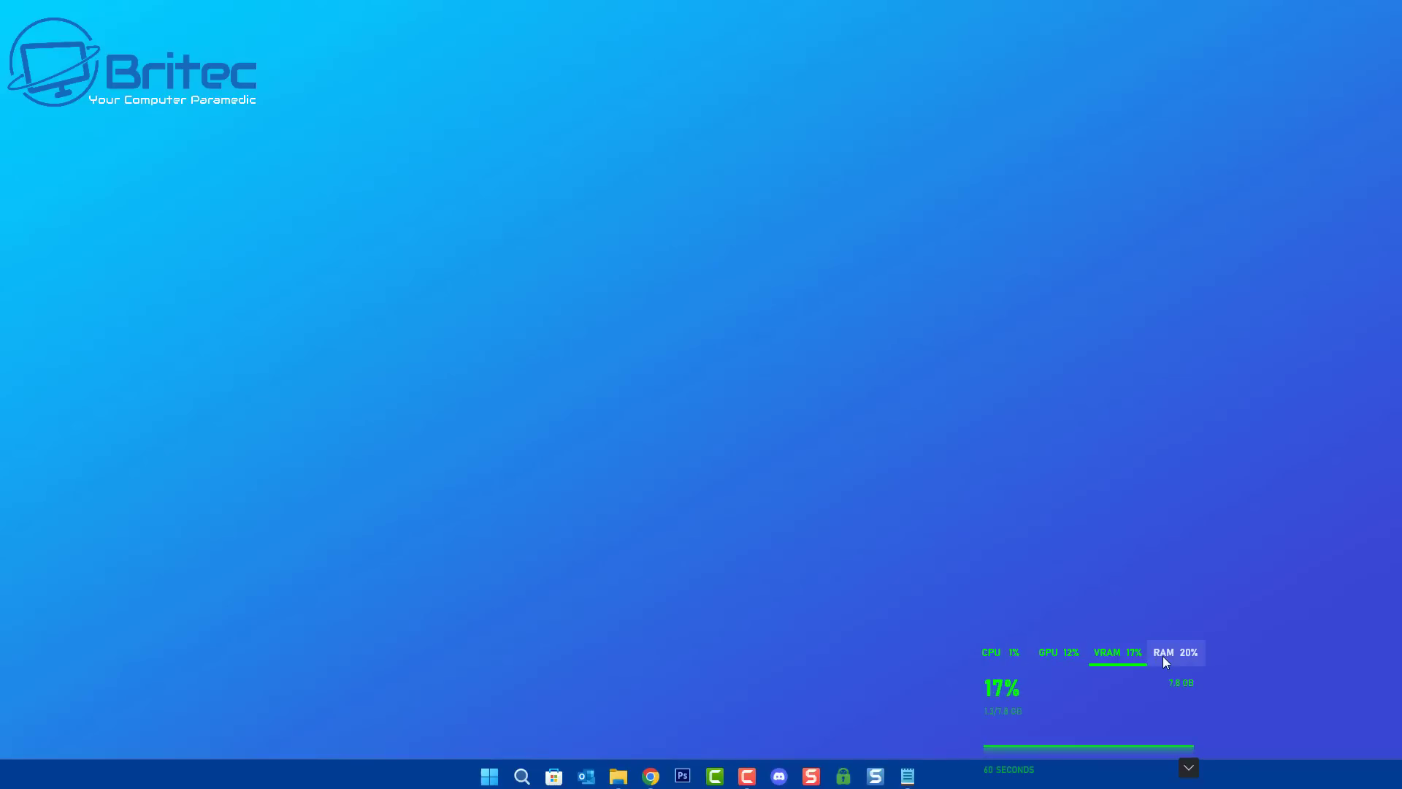
{"action": "left_click", "coordinate": [1163, 656]}
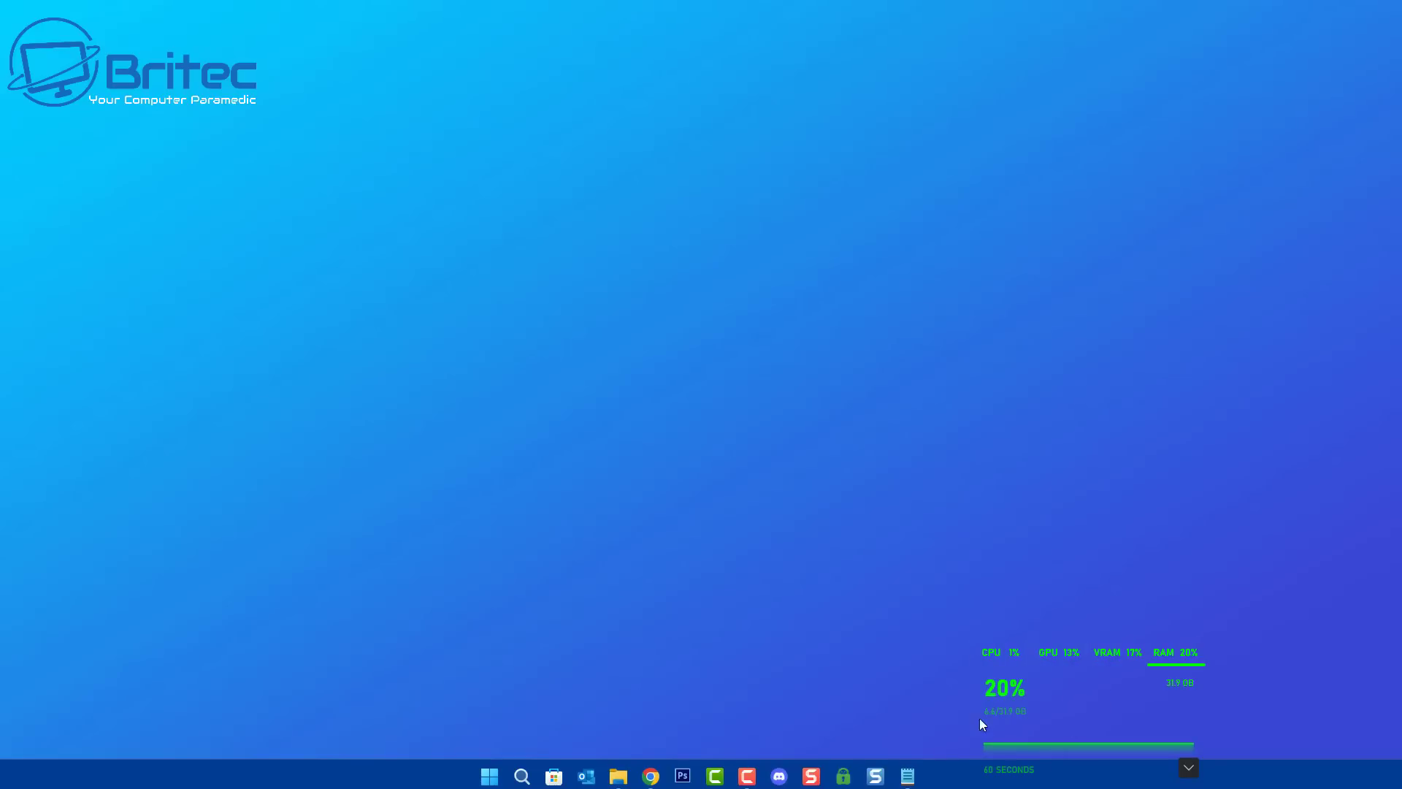
{"action": "left_click", "coordinate": [1189, 767]}
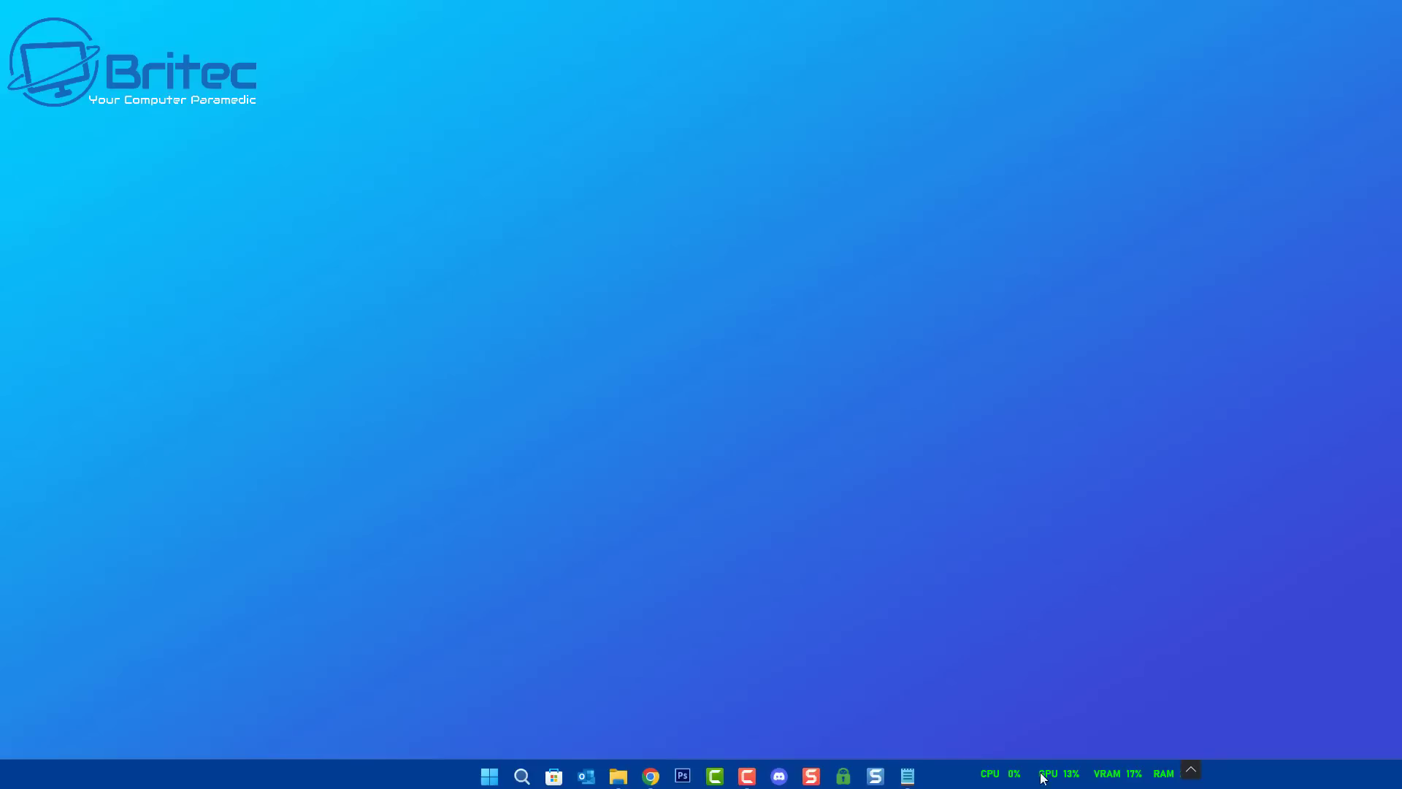
{"action": "left_click", "coordinate": [1191, 772]}
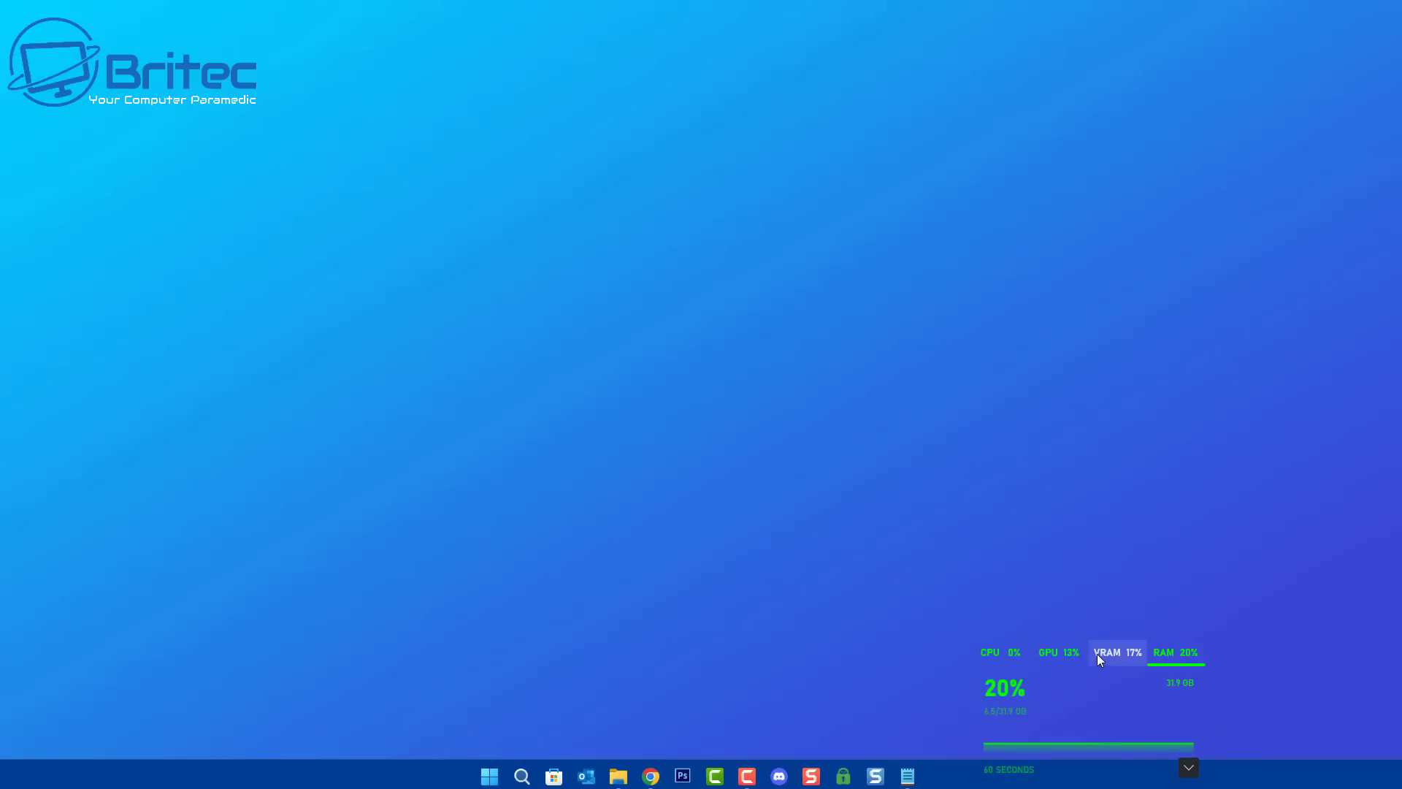
{"action": "left_click", "coordinate": [1188, 766]}
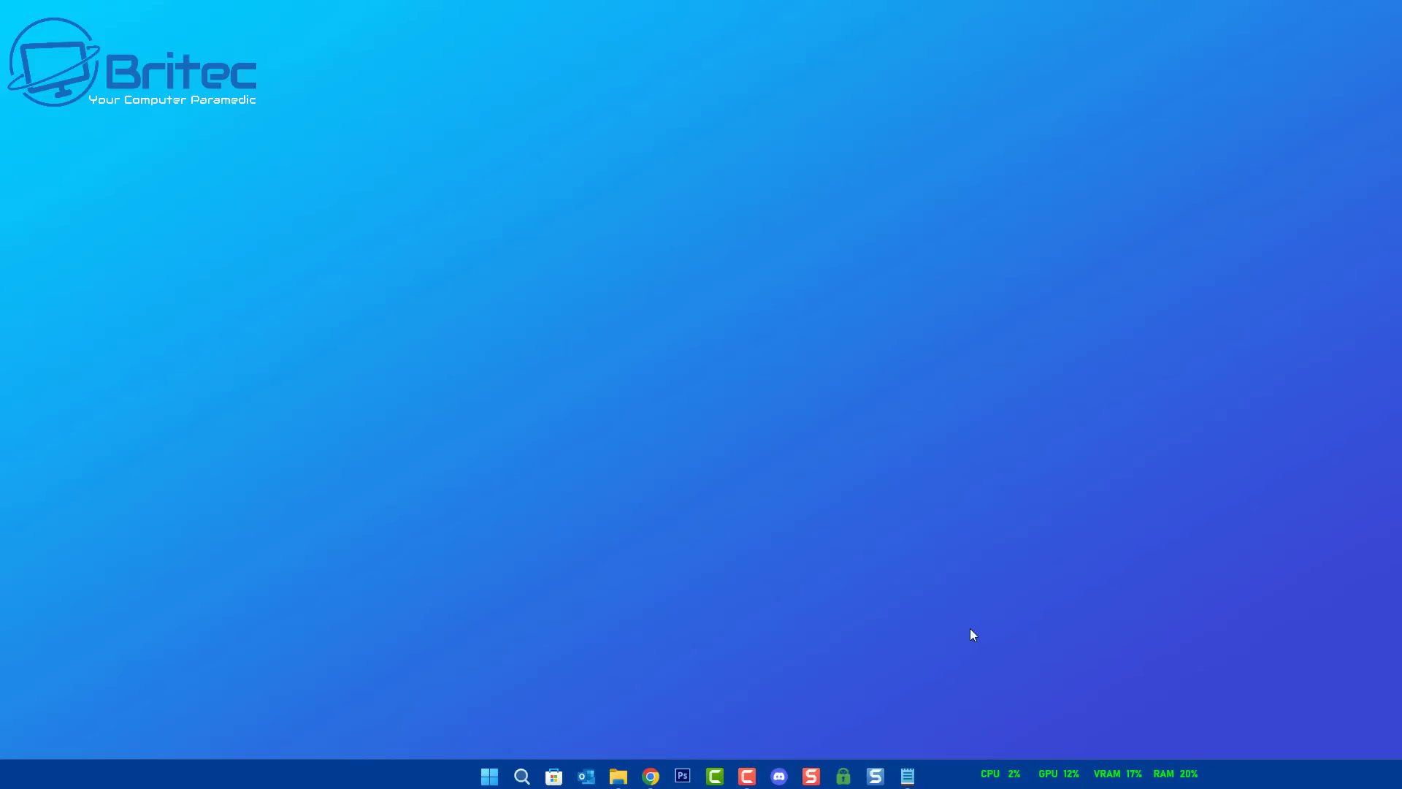
Reopen the Game Bar overlay, close the Performance widget to remove it from the desktop, and dismiss the overlay.
{"action": "key", "text": "super+g"}
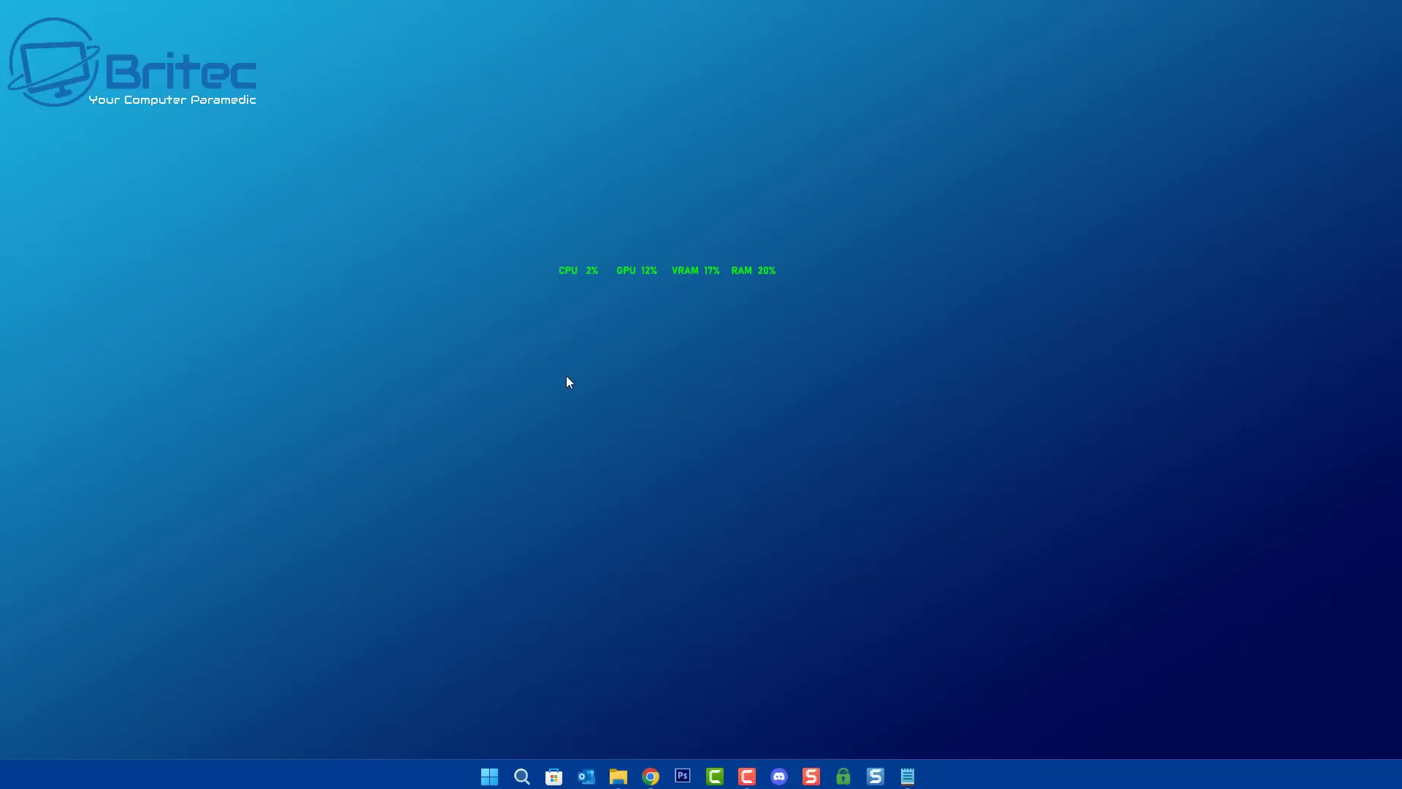
{"action": "key", "text": "super+g"}
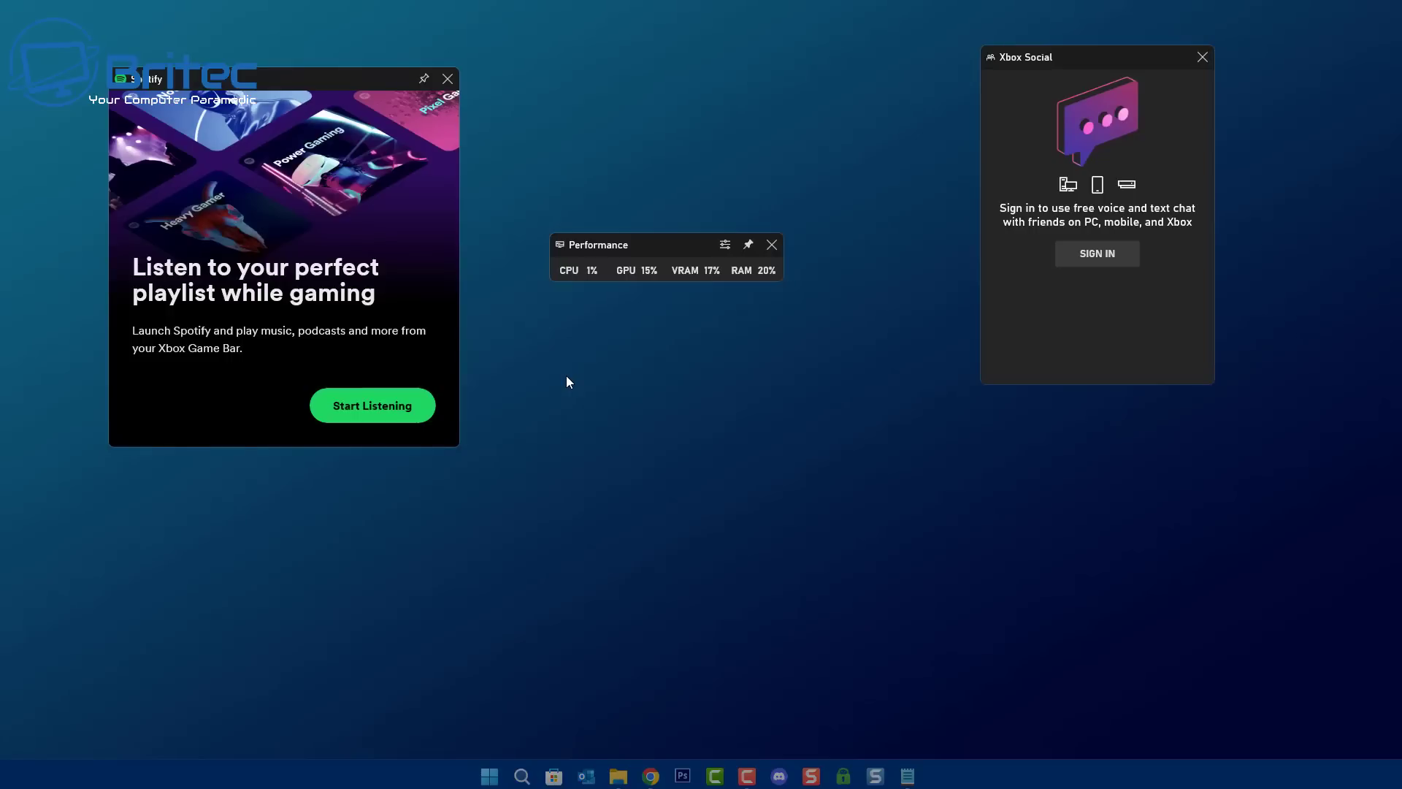
{"action": "left_click", "coordinate": [771, 245]}
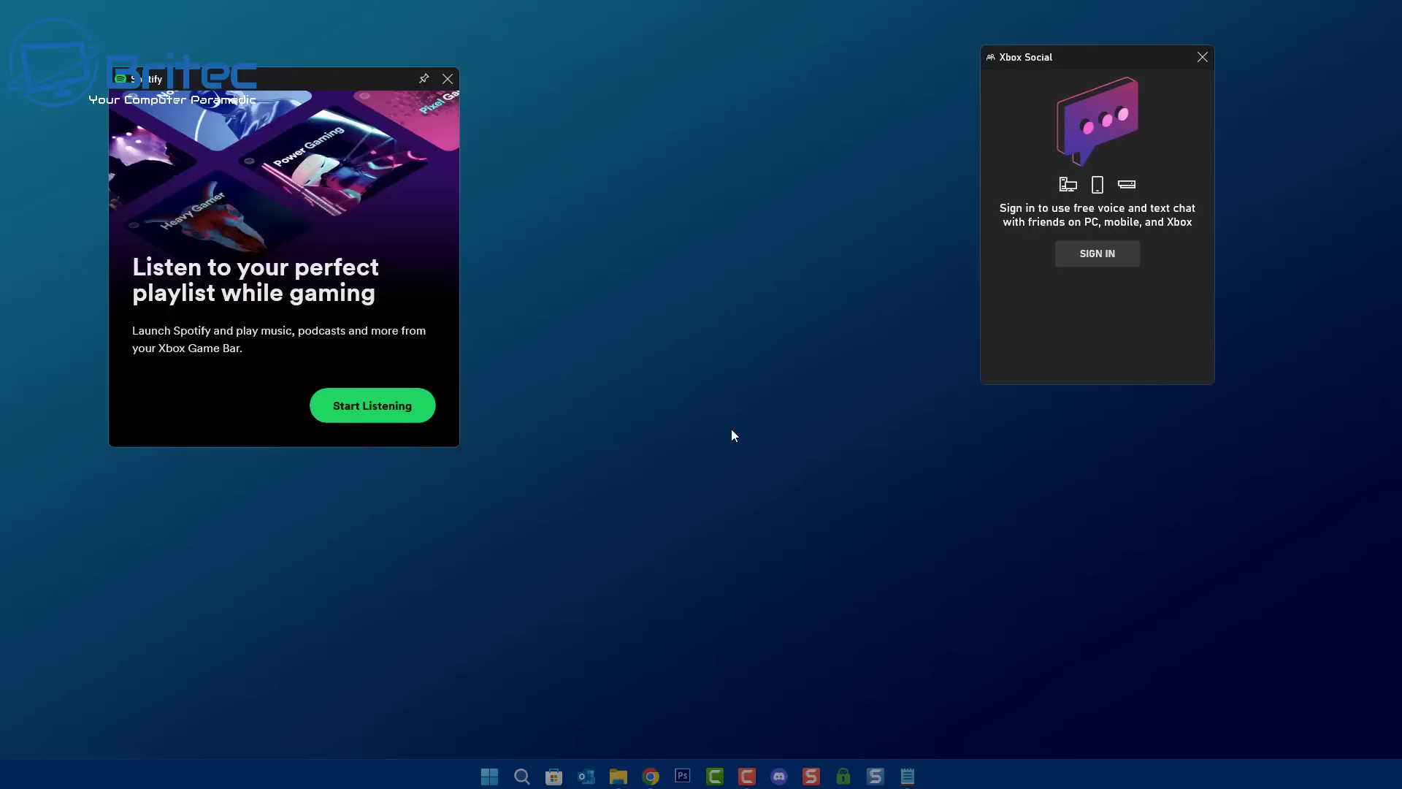
{"action": "left_click", "coordinate": [716, 427]}
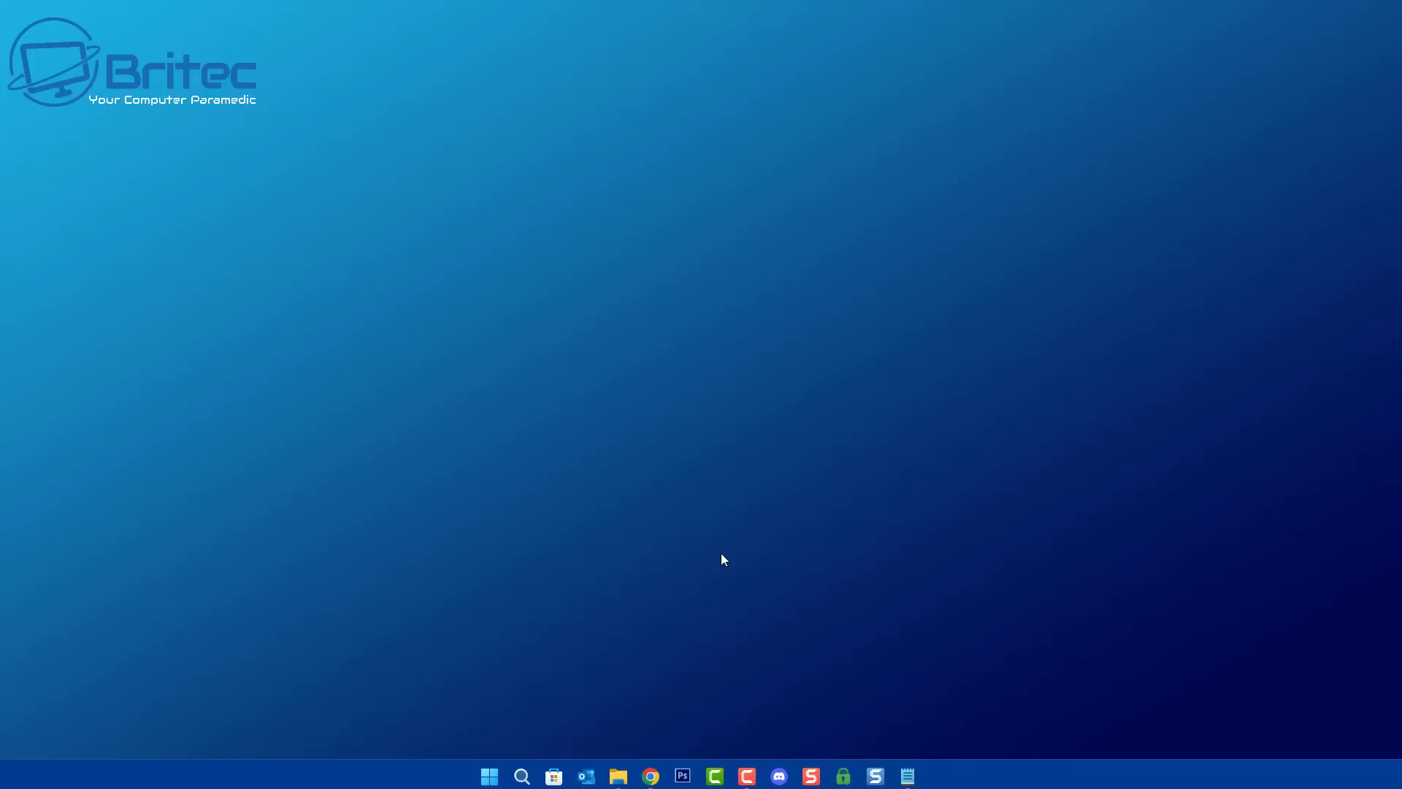